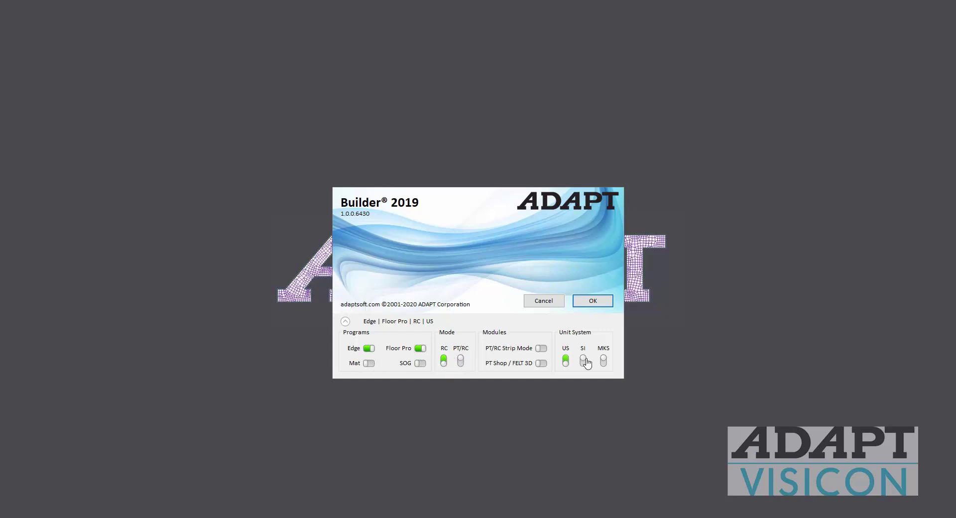
- Launch Builder with Edge and Floor Pro, RC mode and SI units
click(593, 302)
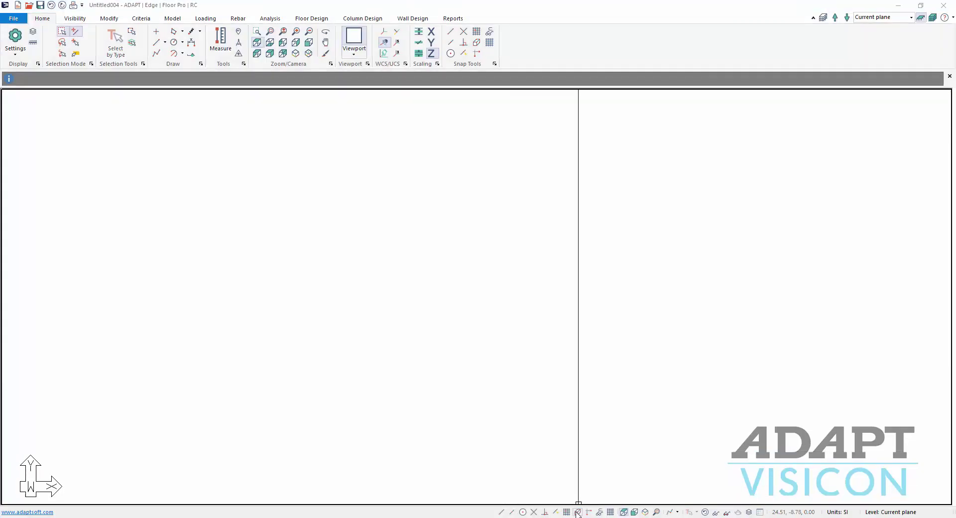
- Toggle the drawing grid on and then back off
click(568, 513)
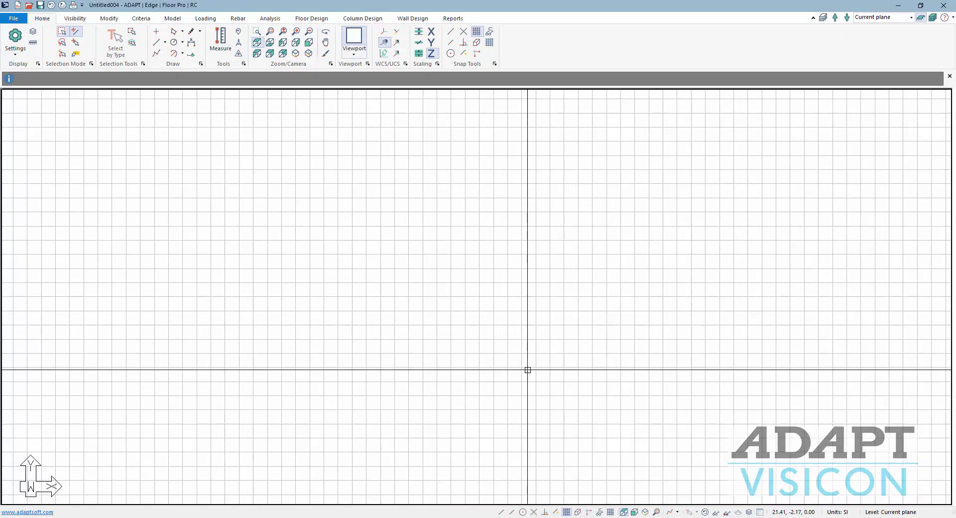
scroll(536, 373, down, 1)
scroll(540, 469, up, 1)
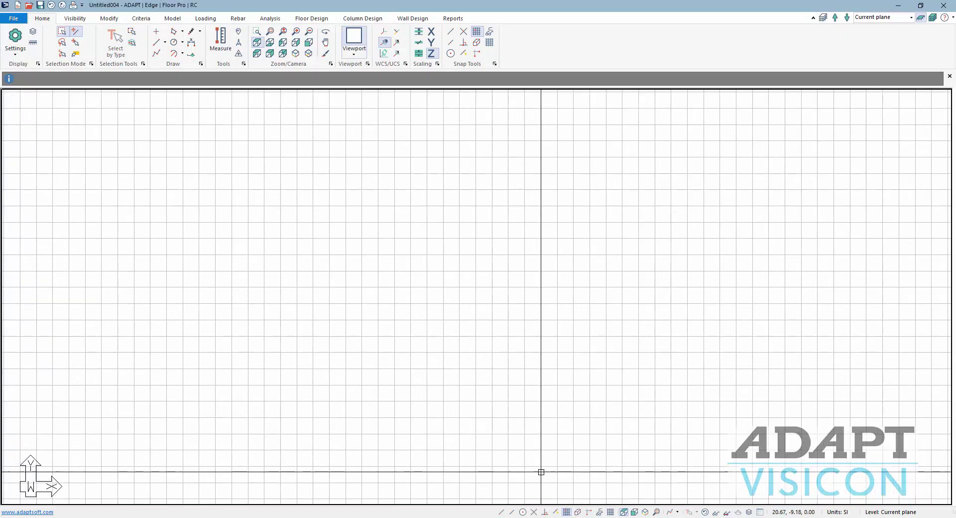
click(567, 513)
- Draw a ten-corner irregular slab outline across the middle of the plan
click(172, 19)
click(171, 42)
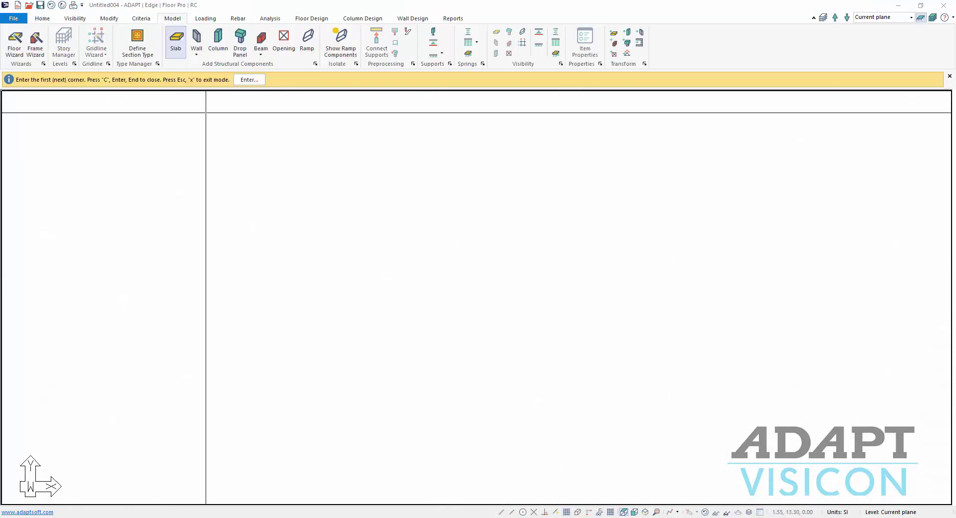
click(355, 175)
click(253, 254)
click(276, 347)
click(318, 433)
click(440, 445)
click(599, 432)
click(702, 409)
click(788, 295)
click(756, 160)
click(509, 121)
right_click(386, 112)
click(404, 119)
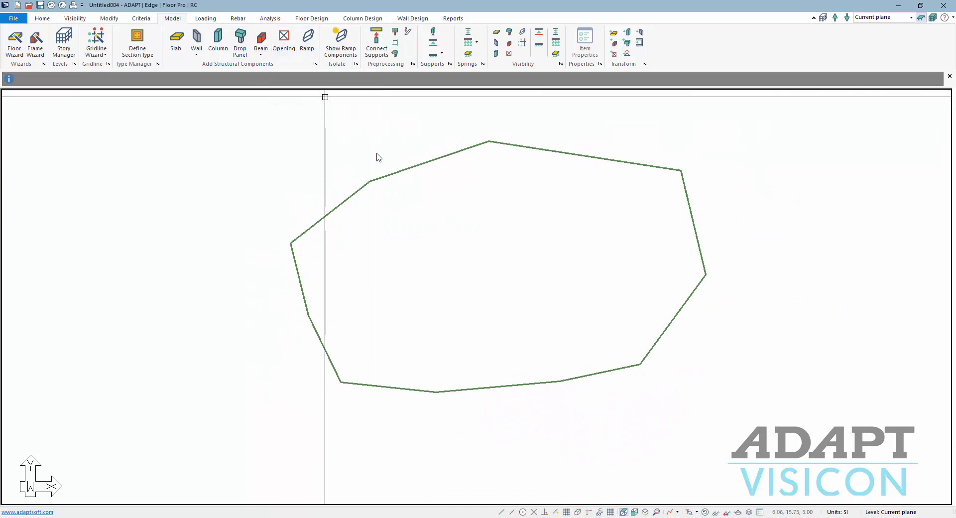
click(307, 40)
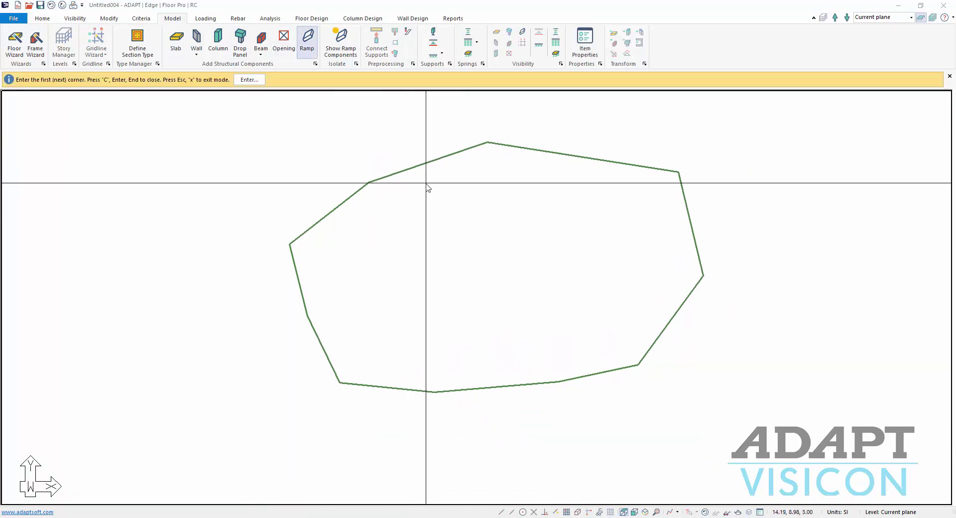
- Draw a rectangular ramp in the upper part of the slab from four corners
click(423, 187)
click(424, 252)
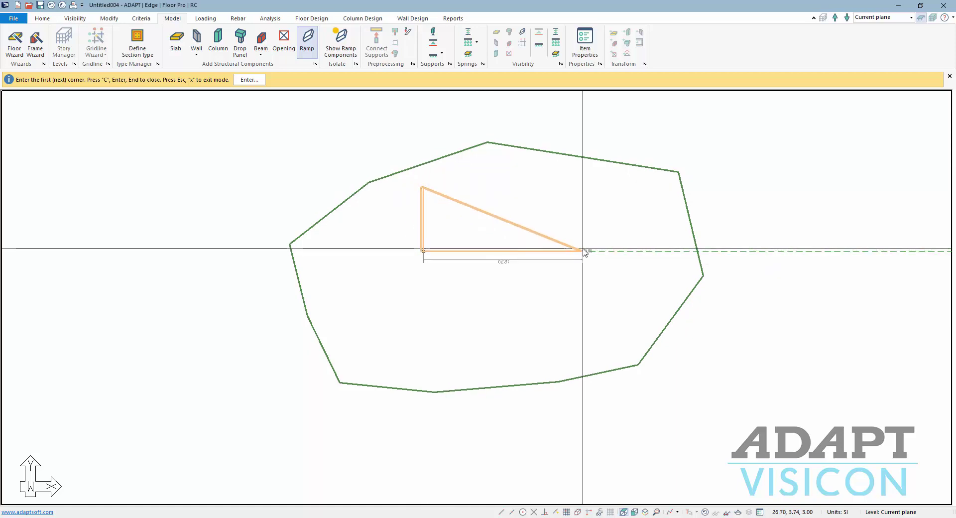
click(583, 251)
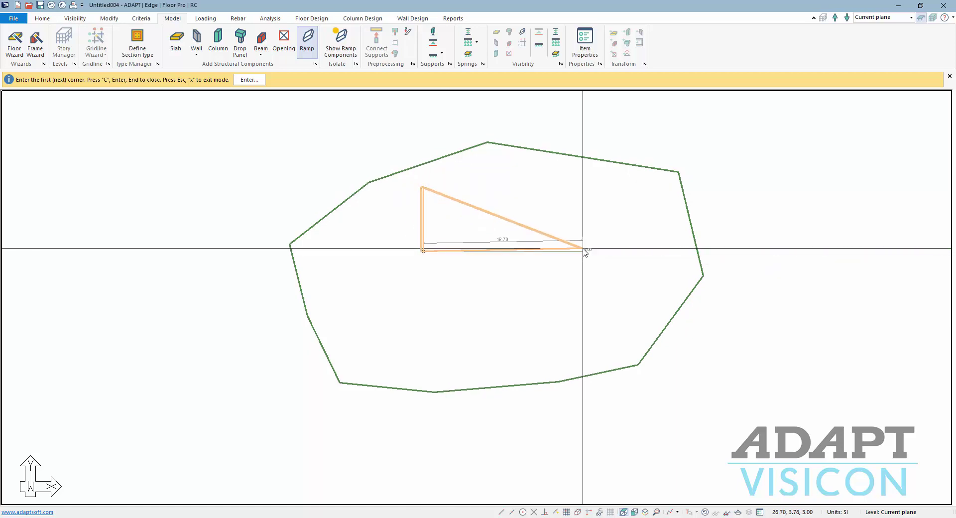
click(585, 185)
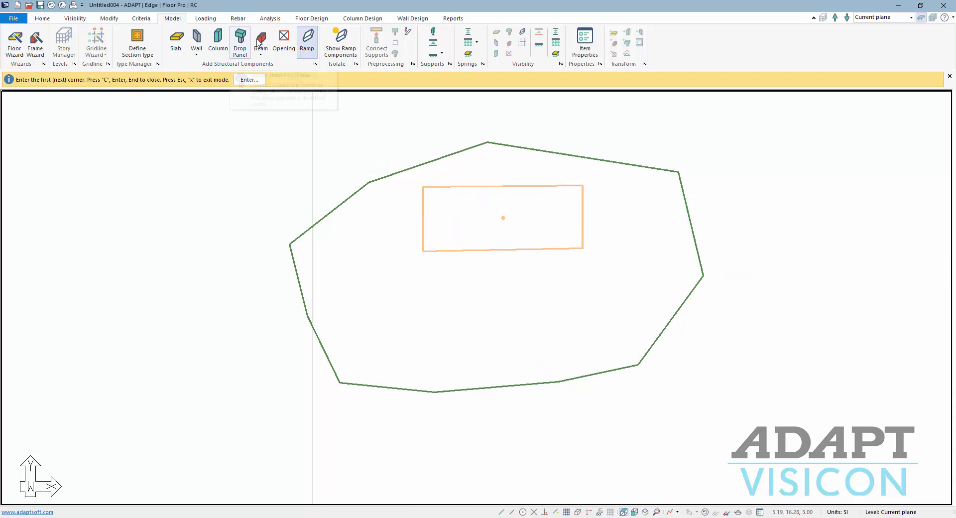
- Trace a rectangular opening over the same four ramp corners and close it
click(284, 40)
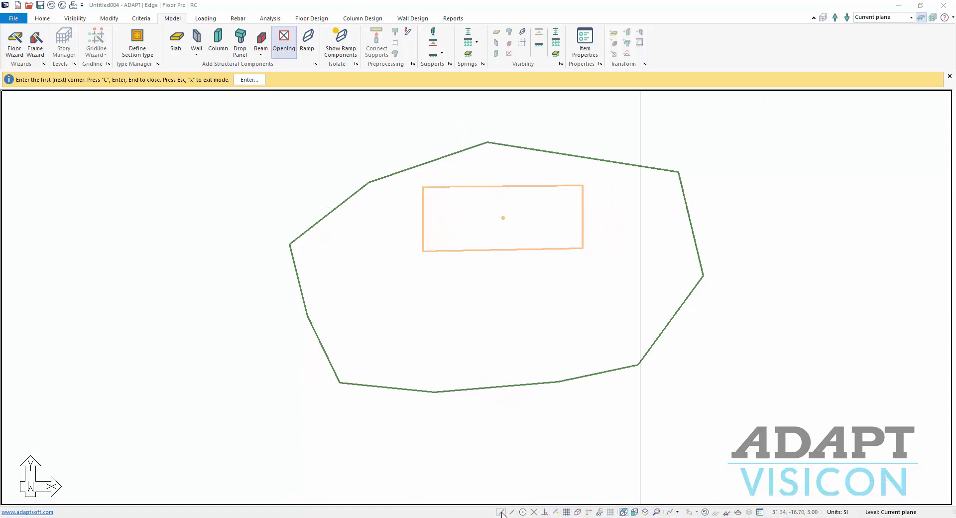
click(424, 187)
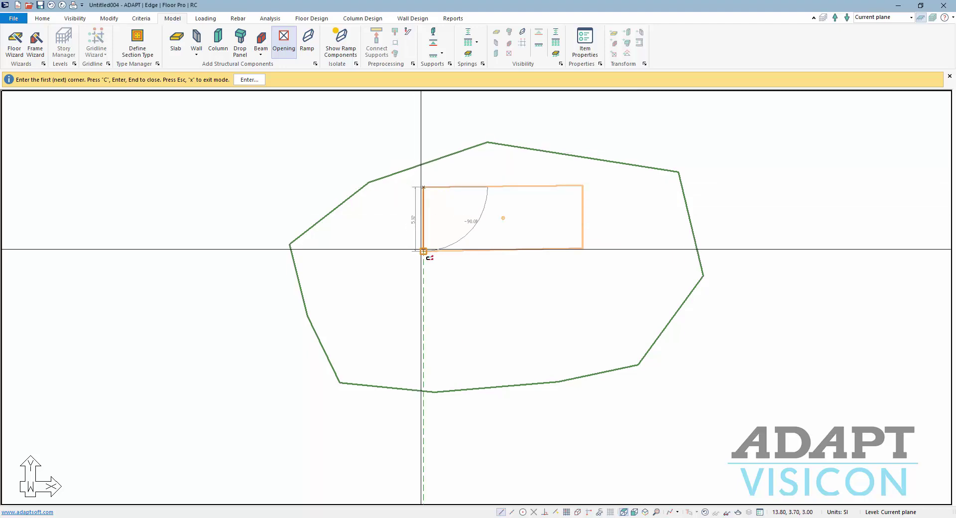
click(423, 251)
click(583, 248)
click(584, 189)
right_click(620, 205)
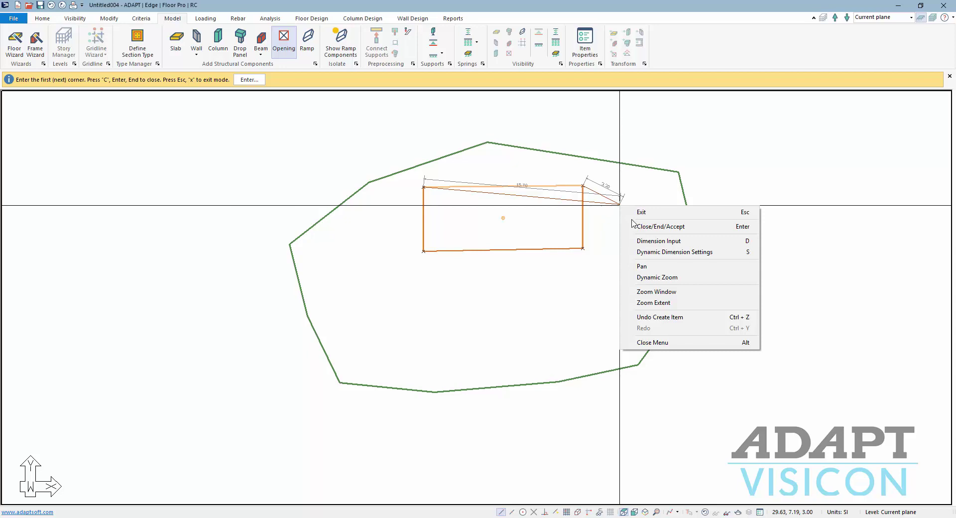
click(647, 226)
right_click(489, 129)
click(498, 135)
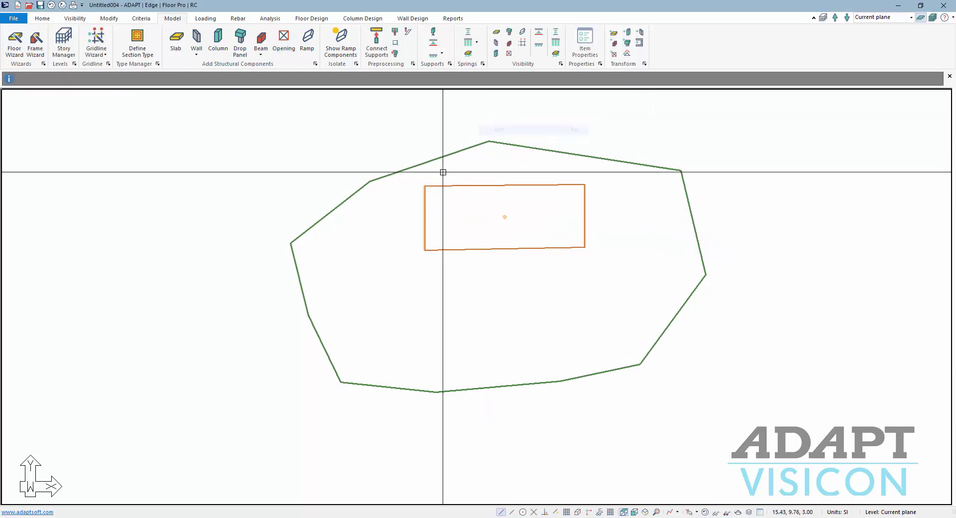
scroll(405, 194, down, 1)
click(75, 19)
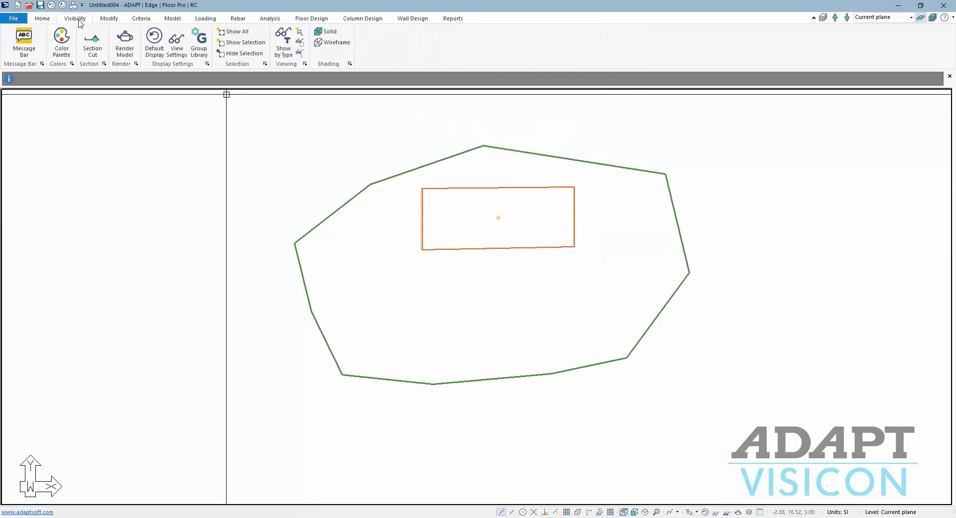
click(120, 43)
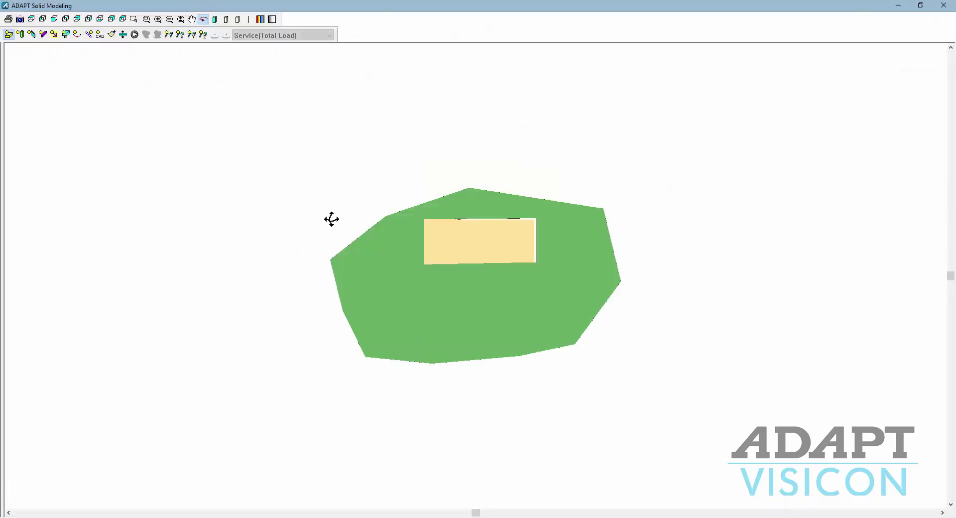
mouse_move(331, 217)
mouse_down()
mouse_move(353, 177)
mouse_move(342, 180)
mouse_move(408, 262)
mouse_up()
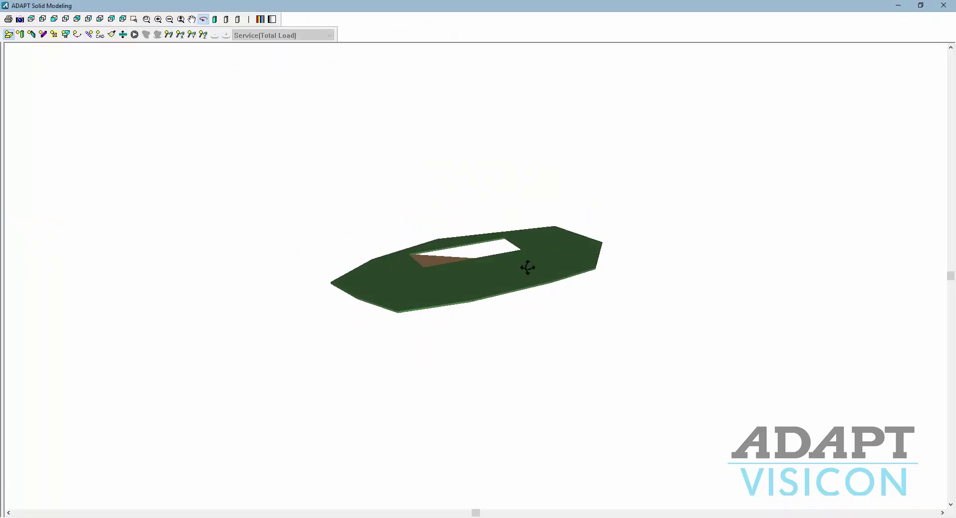
click(940, 5)
scroll(568, 269, down, 2)
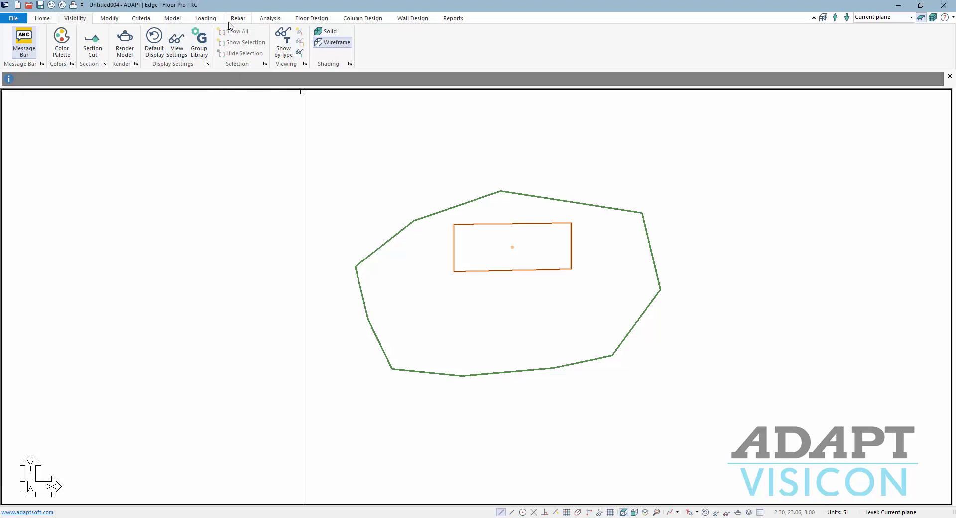
- Place columns across the slab with the Column tool
click(176, 23)
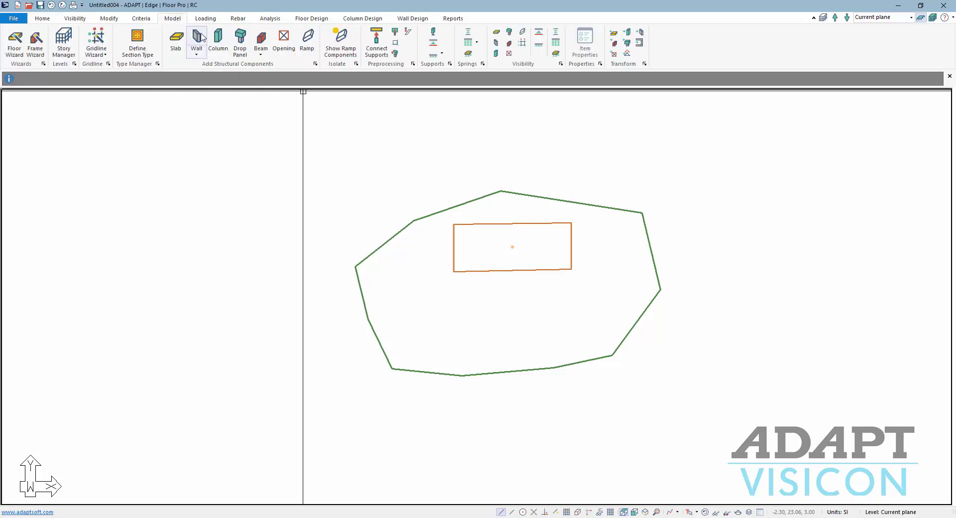
click(218, 39)
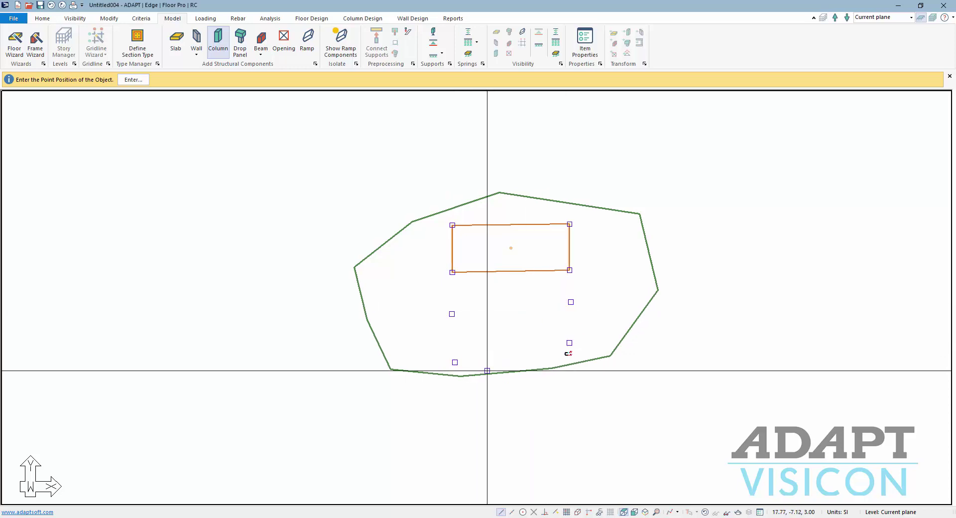
click(390, 327)
key(Escape)
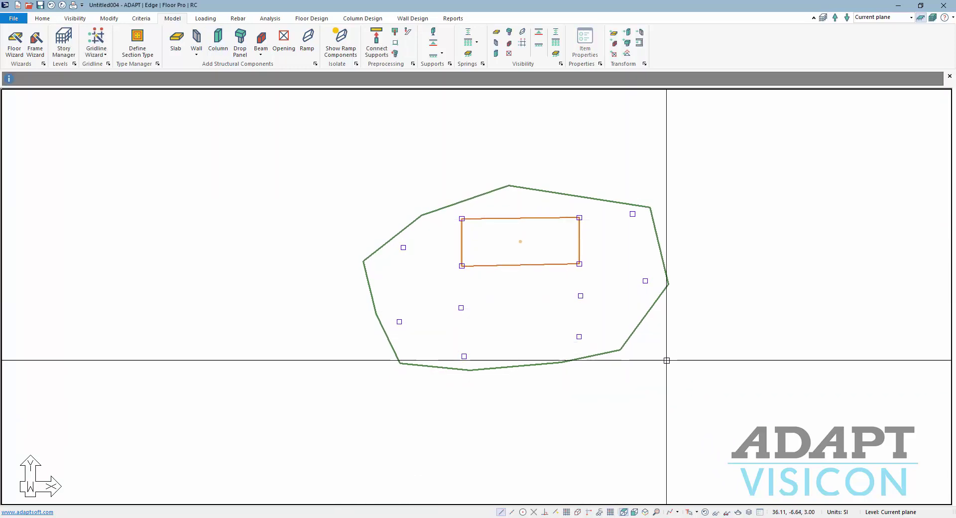
- Window-select the whole floor: slab, ramp opening and columns
scroll(680, 371, down, 1)
scroll(695, 388, up, 2)
scroll(685, 384, down, 2)
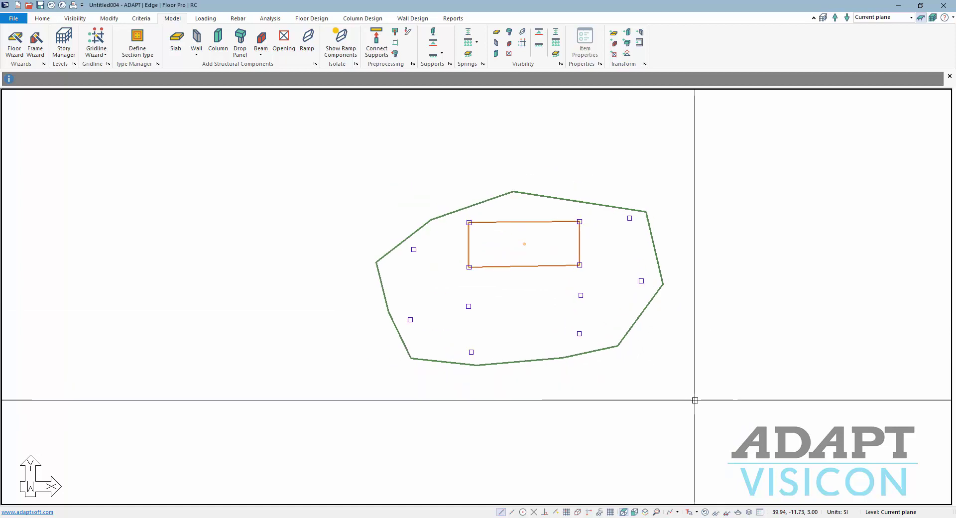
drag(736, 411, 350, 162)
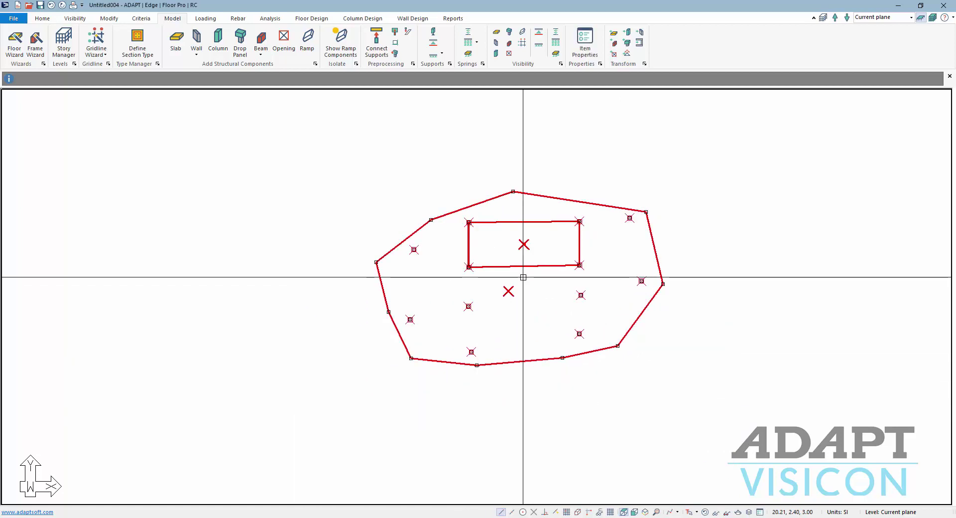
drag(545, 289, 525, 209)
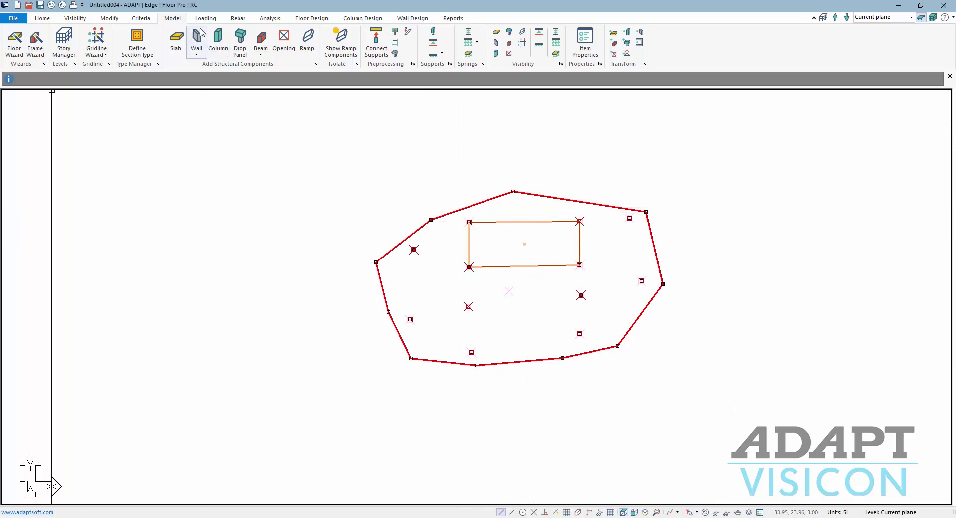
- Copy the selected floor up one time to create a new top level
click(111, 20)
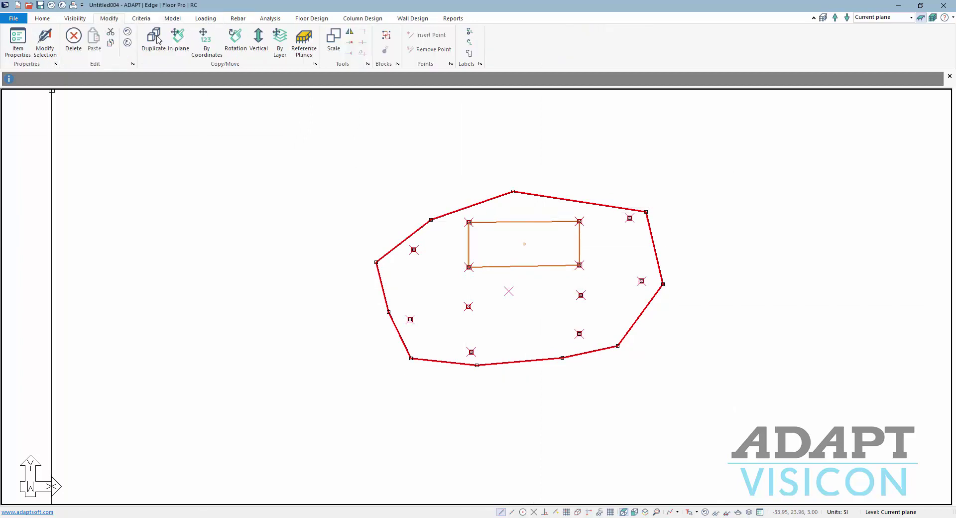
click(259, 39)
click(463, 257)
click(565, 275)
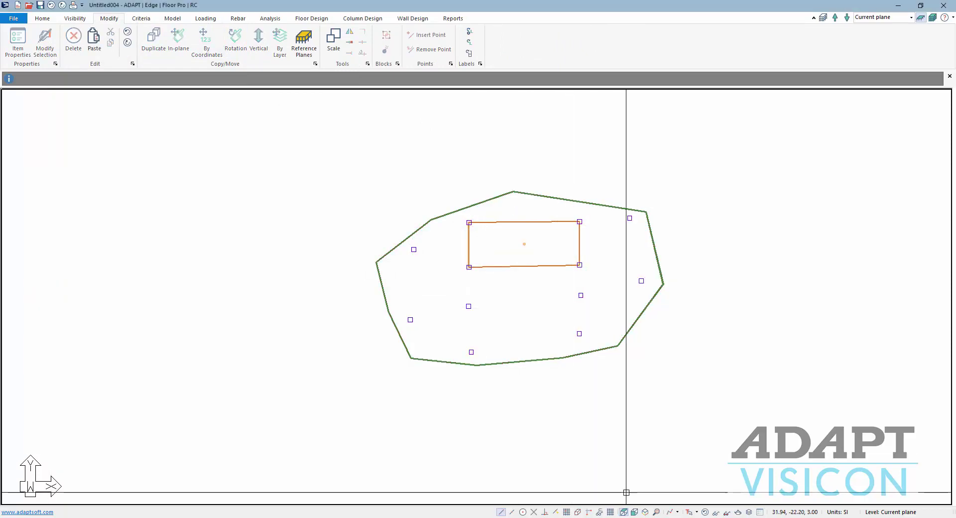
- Show all levels in front elevation to inspect both slabs, columns and ramp
click(933, 18)
click(635, 512)
scroll(384, 267, down, 1)
scroll(442, 299, down, 1)
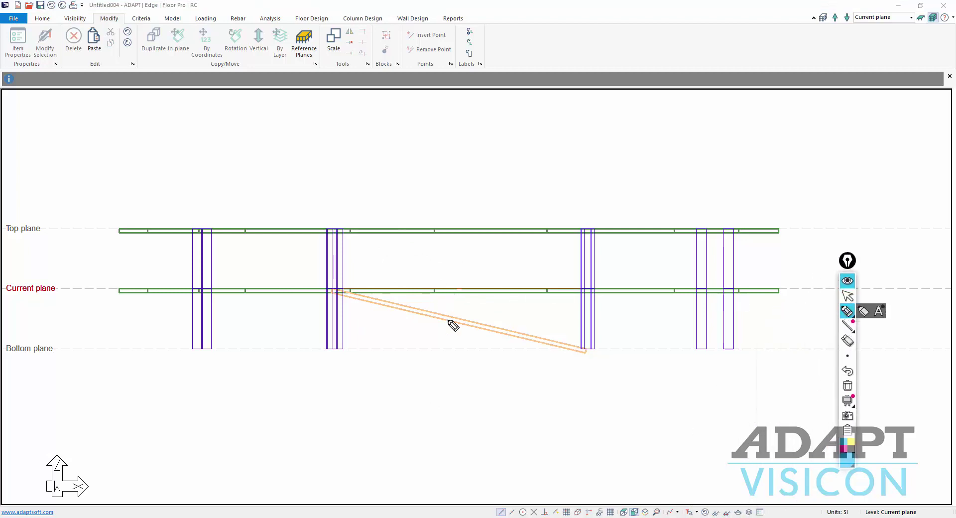
drag(342, 290, 478, 255)
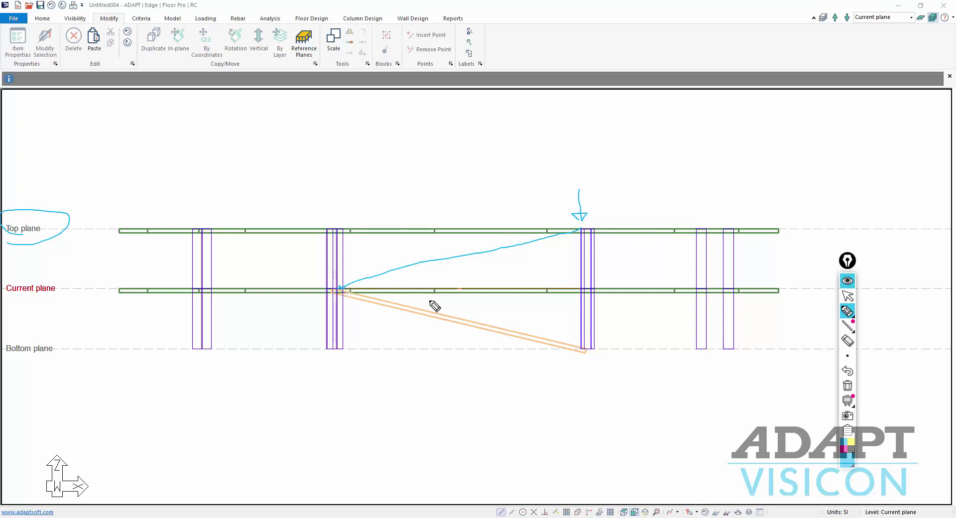
click(848, 296)
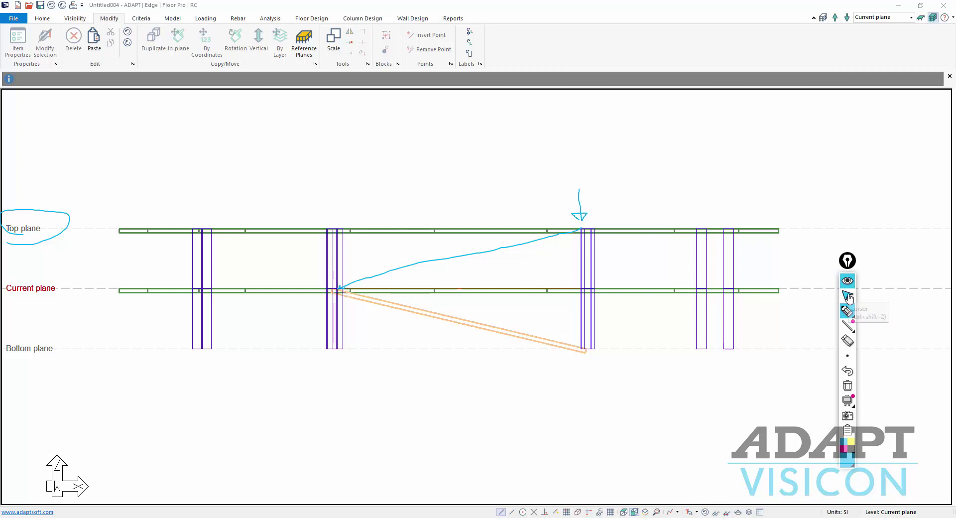
click(848, 387)
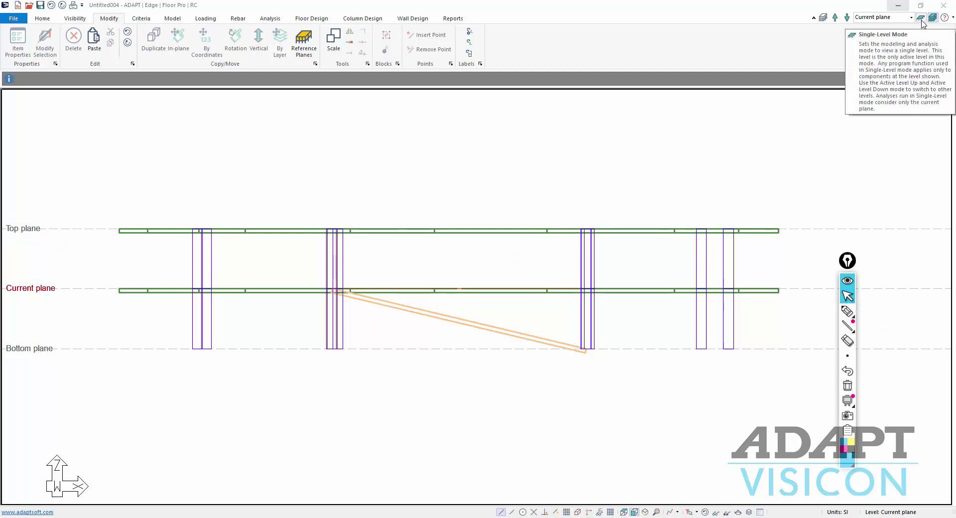
- Show only the Top plane level in plan view
click(921, 19)
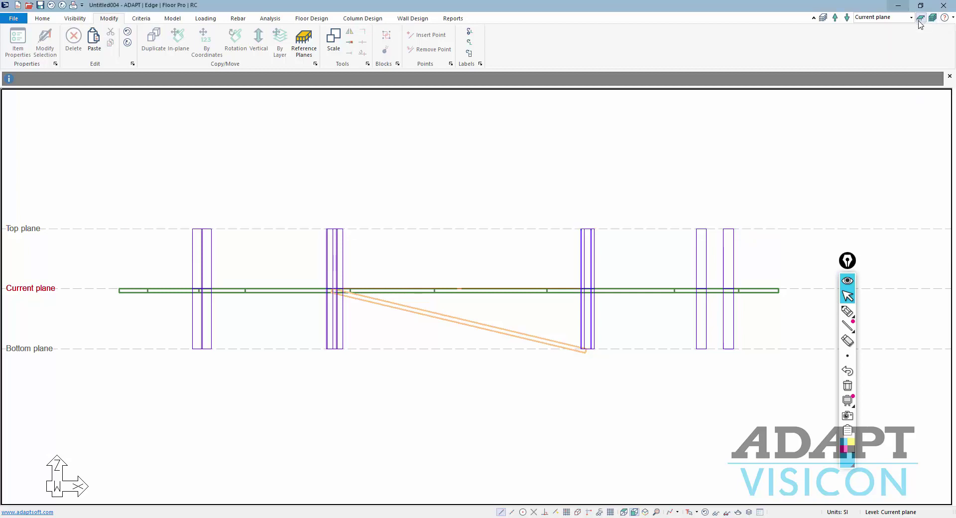
click(836, 18)
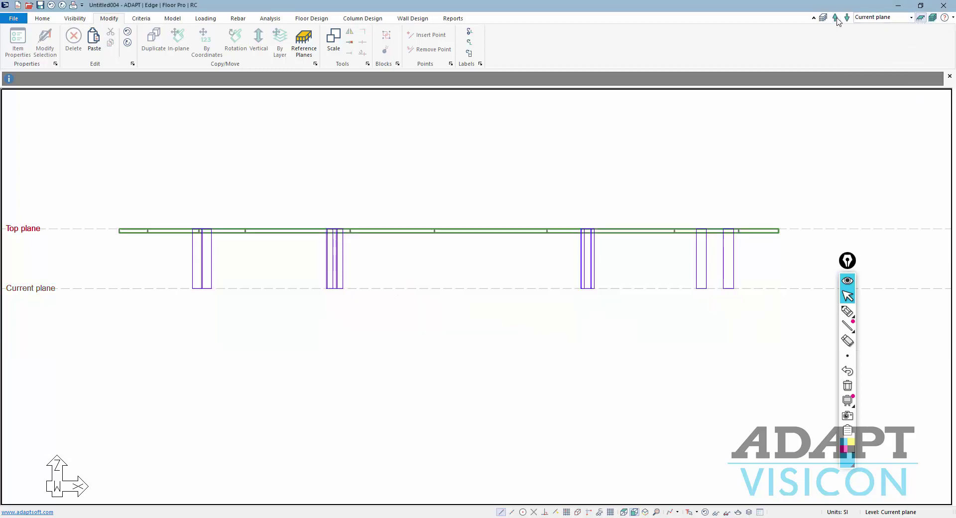
click(625, 512)
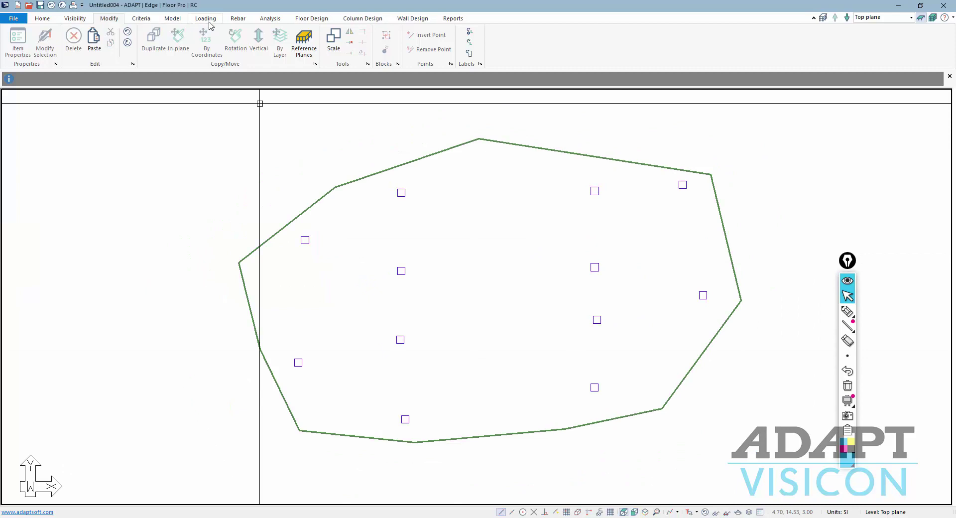
- Draw a four-cornered ramp between columns in the lower middle of the top slab
click(171, 20)
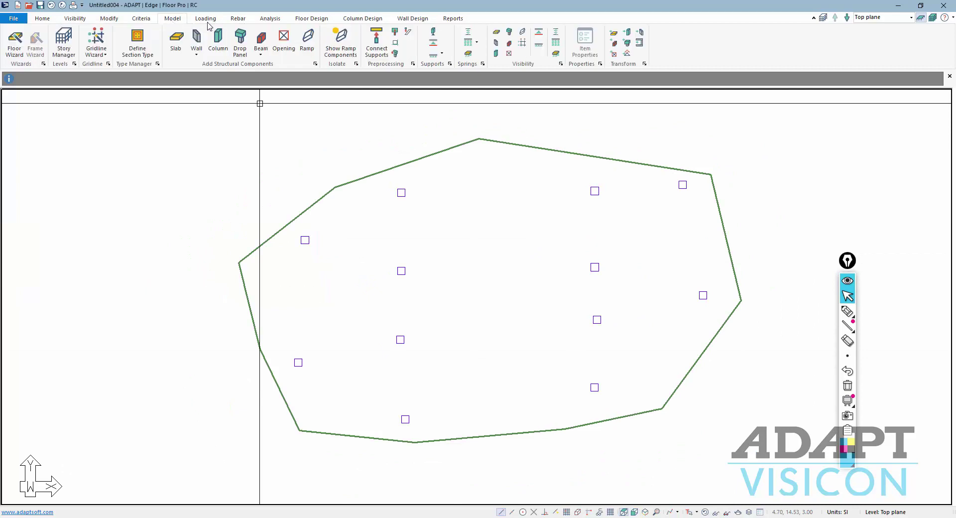
click(303, 40)
click(594, 320)
click(592, 388)
click(404, 420)
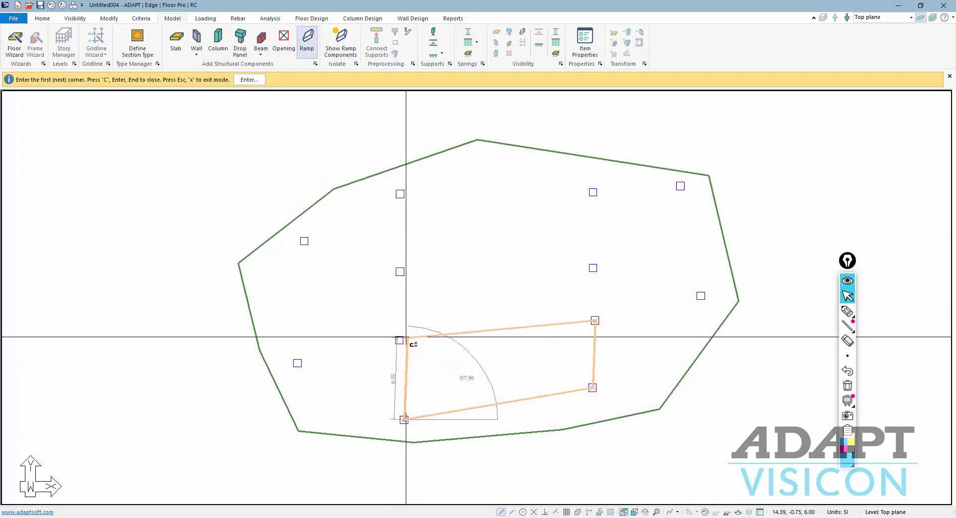
click(406, 338)
right_click(541, 283)
click(551, 286)
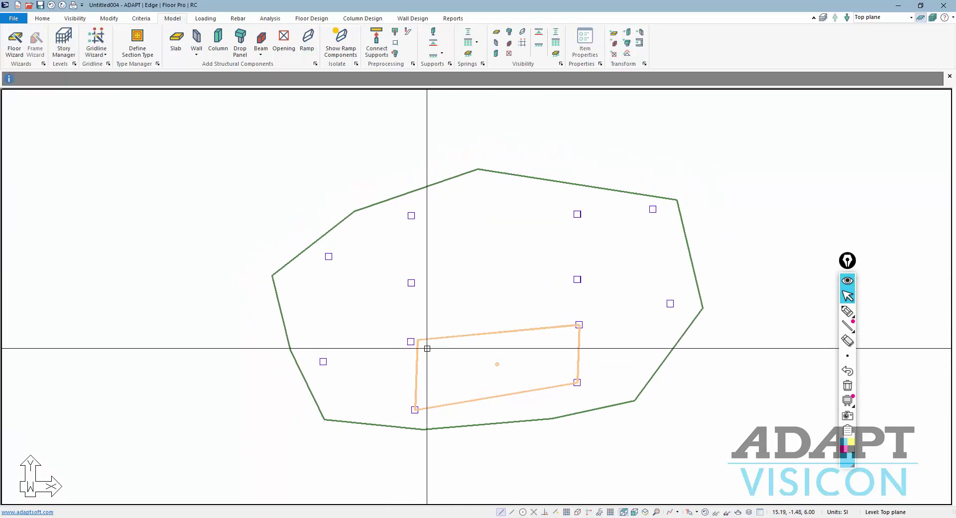
- Briefly show all levels to compare ramp outlines, then return to single-level mode
click(933, 18)
scroll(406, 348, up, 2)
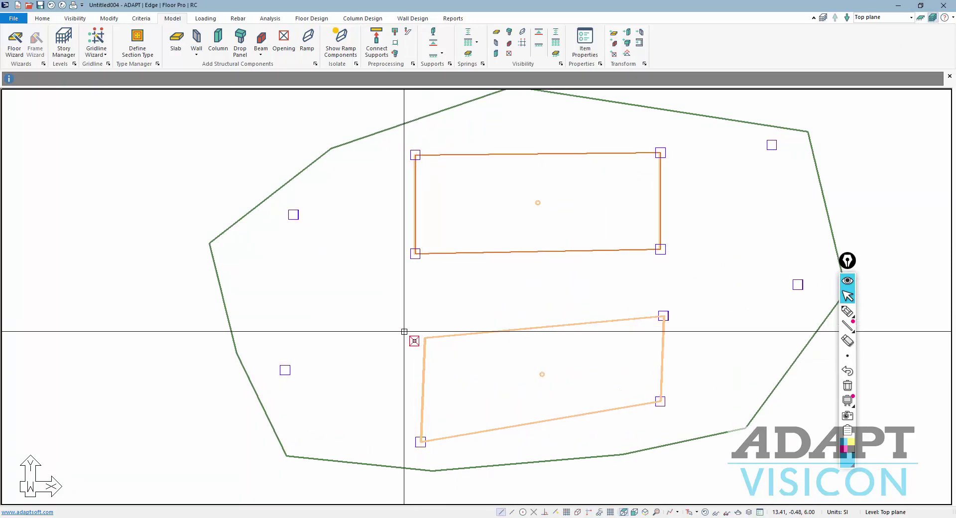
click(411, 340)
scroll(495, 339, down, 2)
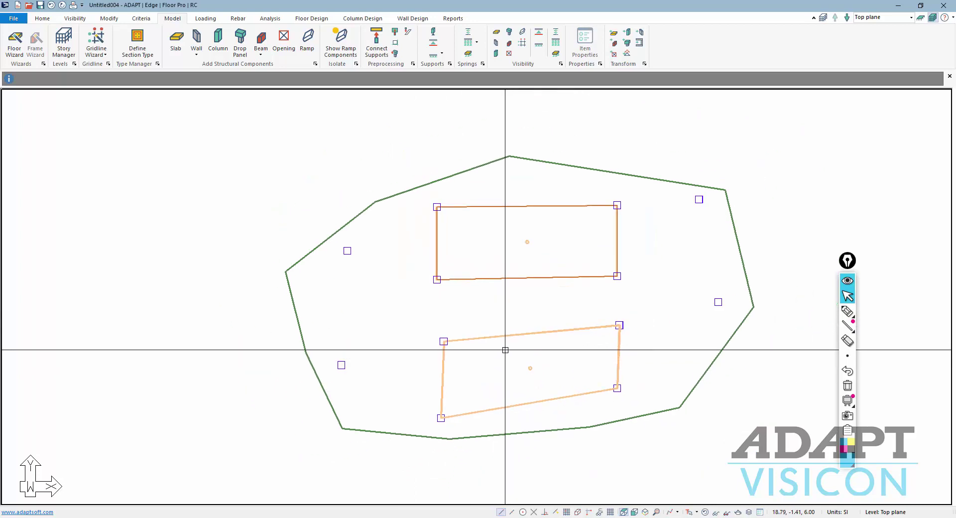
scroll(563, 373, up, 1)
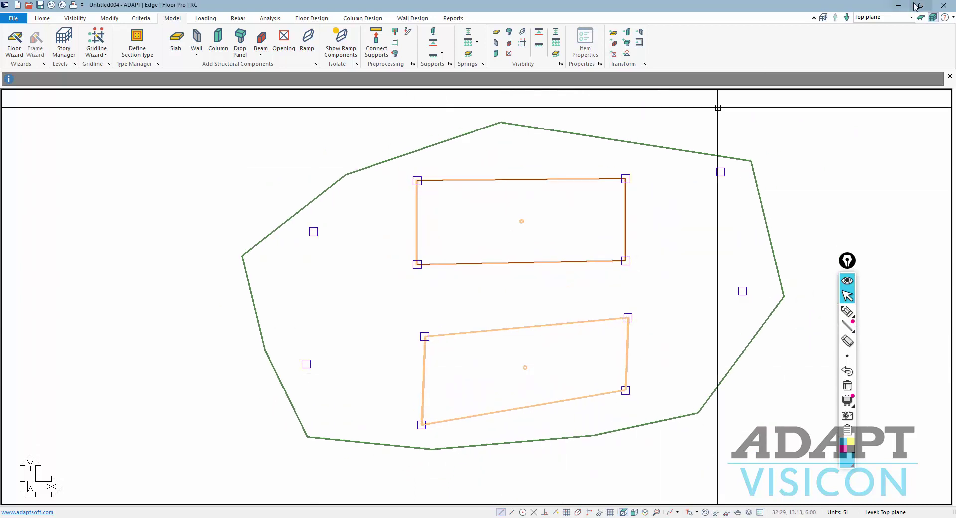
click(922, 20)
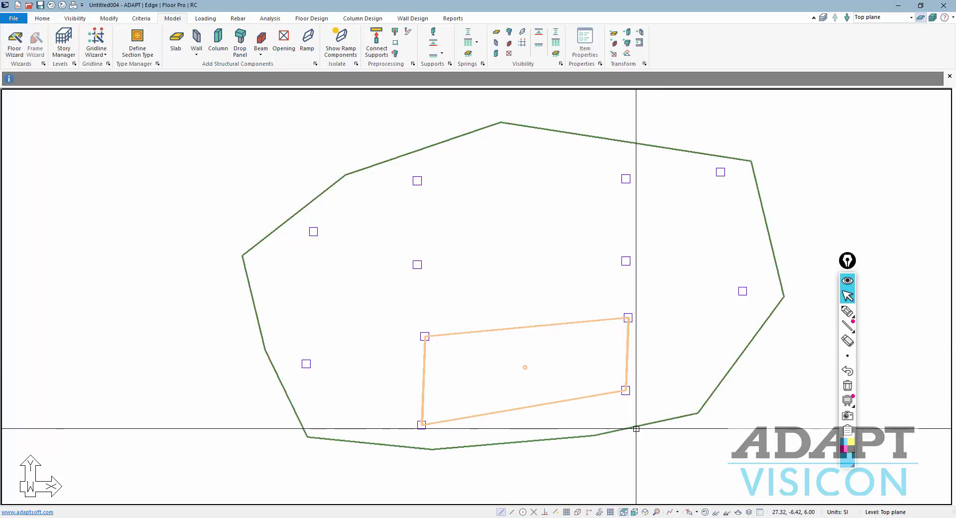
- Insert four new vertices along the top-plane slab's bottom edge
click(636, 428)
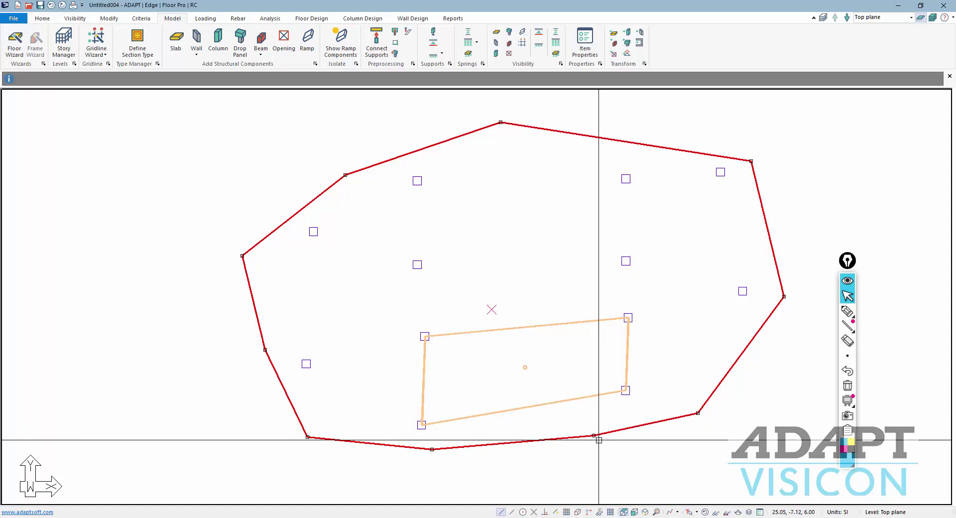
right_click(626, 428)
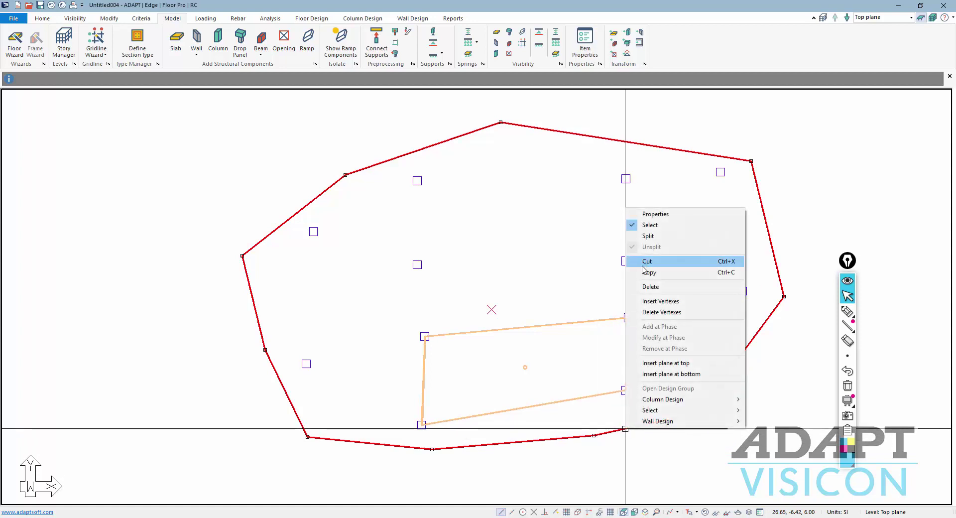
click(651, 300)
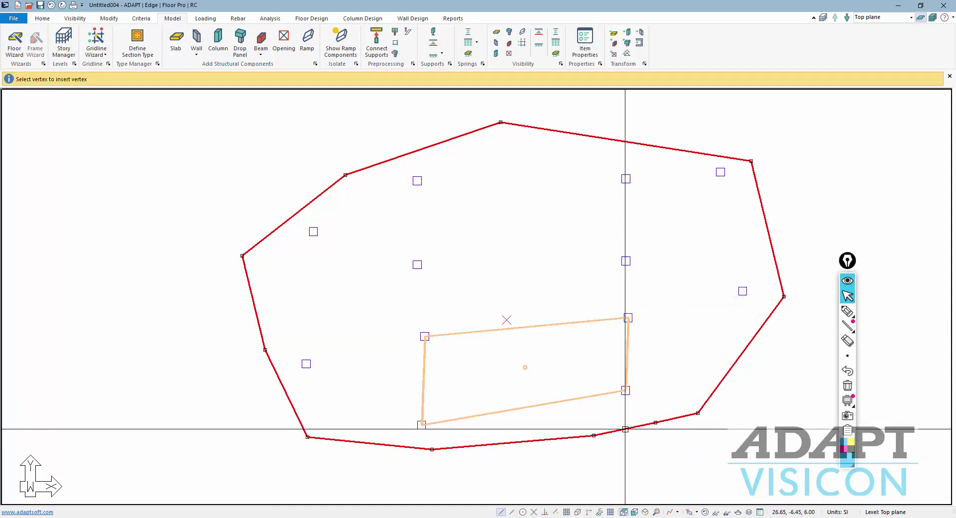
click(622, 428)
click(571, 437)
click(516, 442)
click(488, 444)
key(Escape)
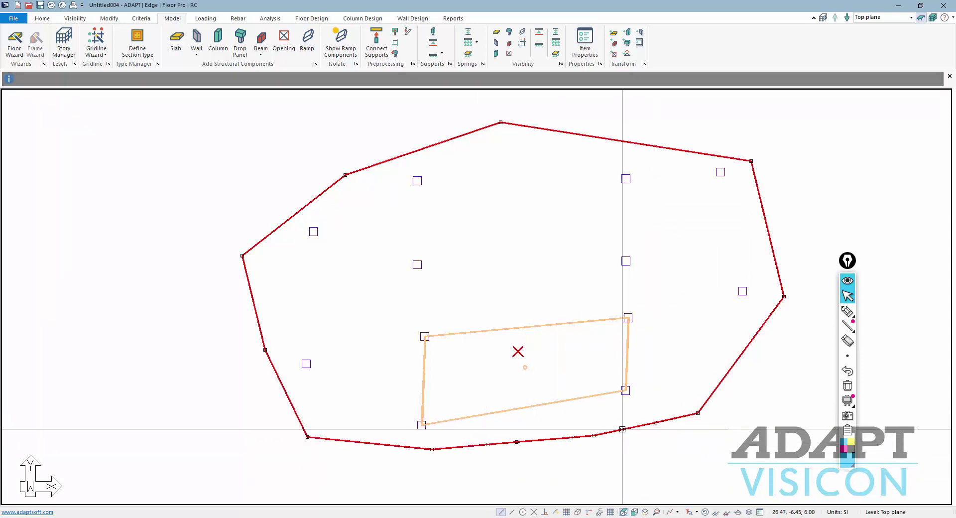
- Move the four new vertices onto the ramp's corners to notch the slab
click(593, 435)
click(625, 391)
click(568, 431)
click(628, 317)
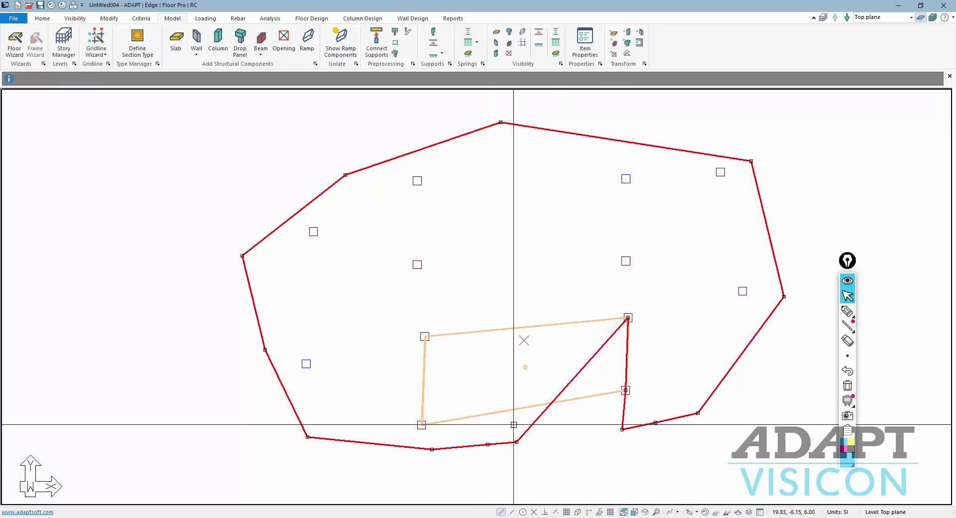
click(516, 441)
click(425, 336)
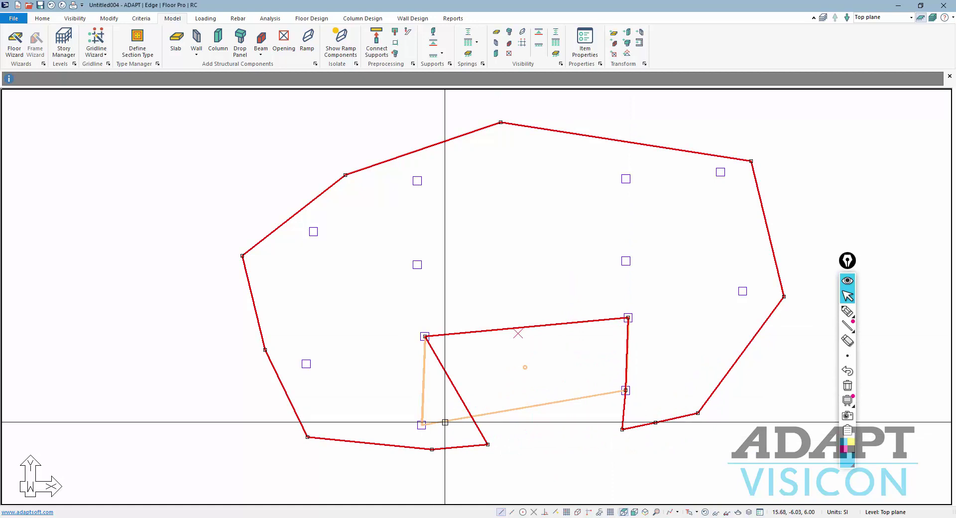
click(487, 444)
click(421, 425)
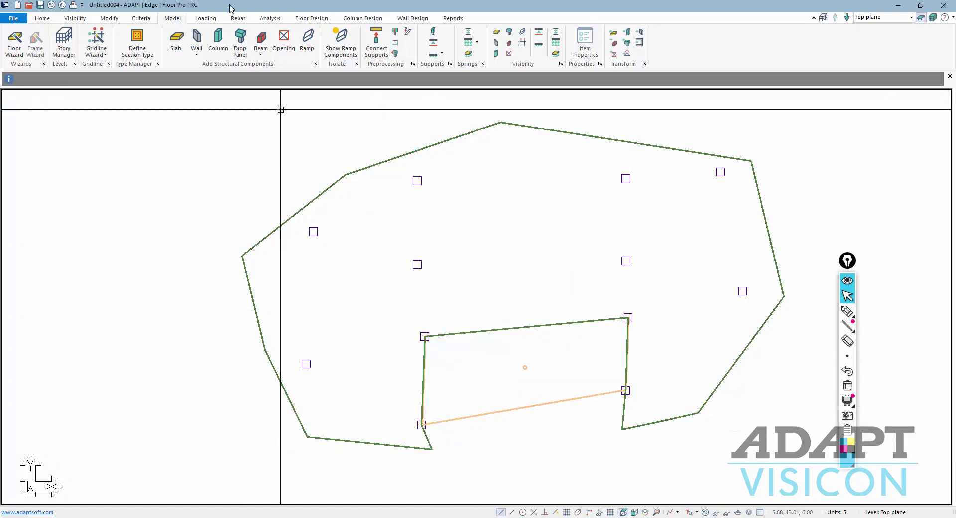
- Draw a new slab piece from the ramp's lower corners to the main slab edge
click(175, 40)
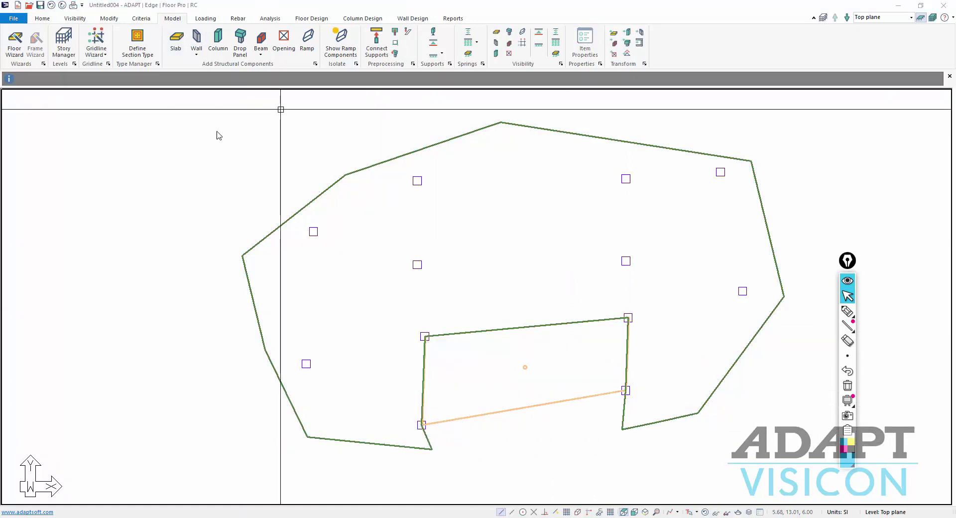
click(421, 425)
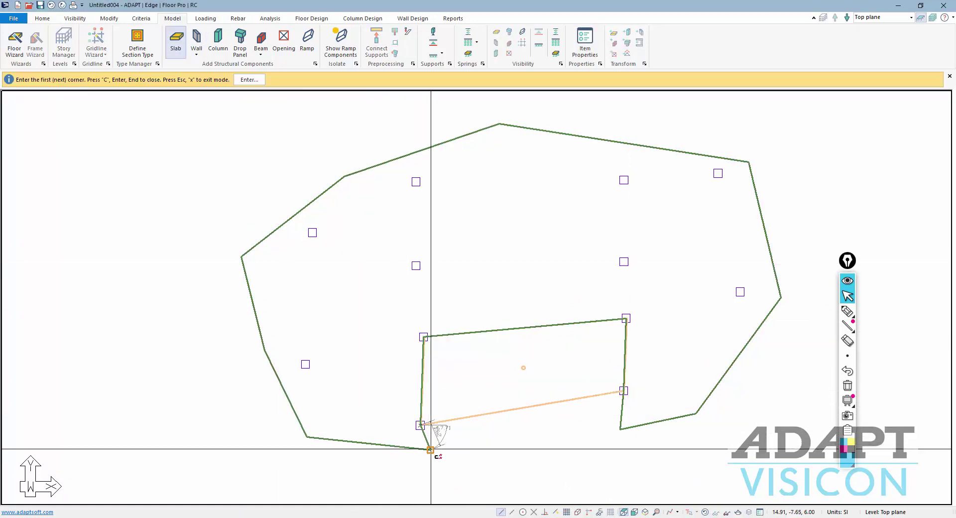
click(623, 391)
scroll(641, 359, up, 1)
scroll(674, 331, up, 2)
scroll(674, 319, up, 1)
right_click(675, 310)
click(696, 317)
- Select the new slab piece to check it, then deselect and zoom out
scroll(607, 280, up, 1)
scroll(626, 265, up, 2)
click(631, 259)
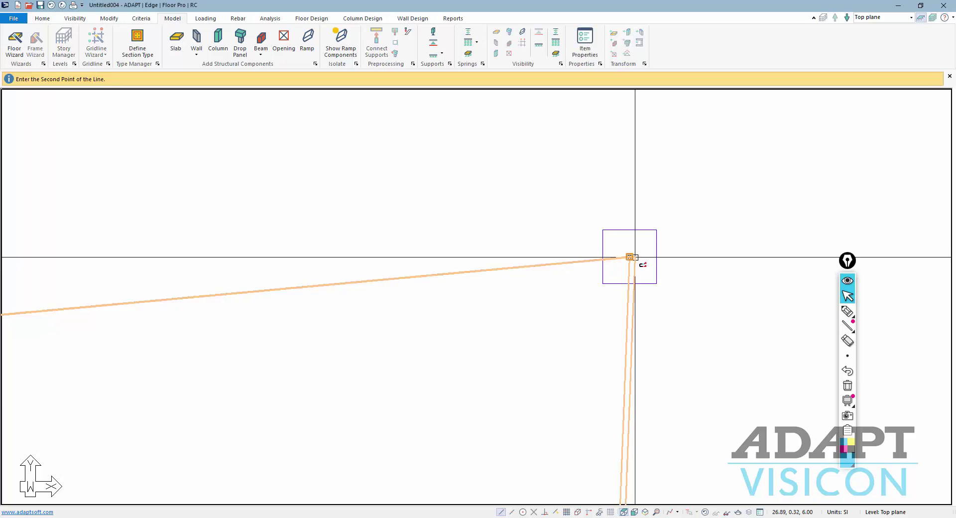
key(Escape)
scroll(593, 219, down, 2)
scroll(555, 457, down, 2)
scroll(766, 361, down, 2)
scroll(765, 361, down, 1)
scroll(329, 209, up, 1)
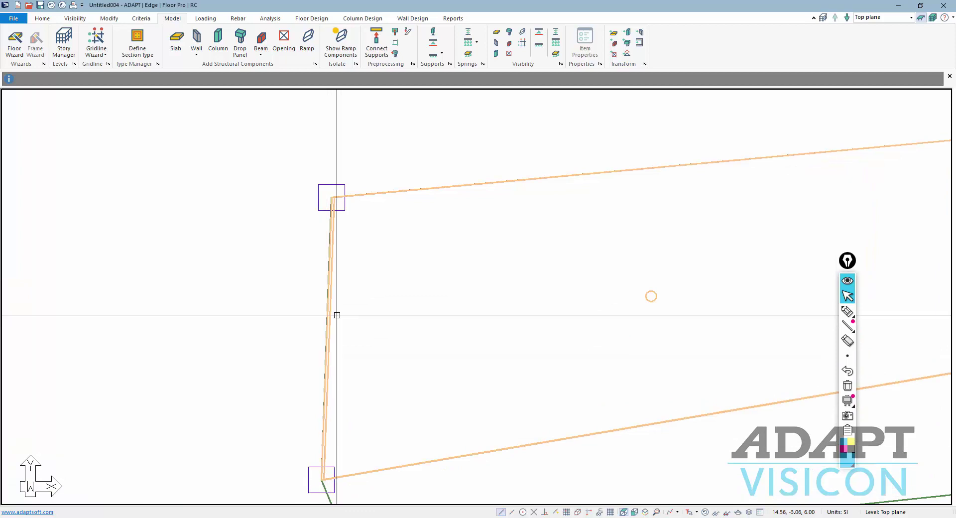
scroll(332, 305, down, 3)
scroll(421, 351, down, 2)
- Render the model in 3D and orbit it to inspect both slab levels and ramps
scroll(591, 458, down, 2)
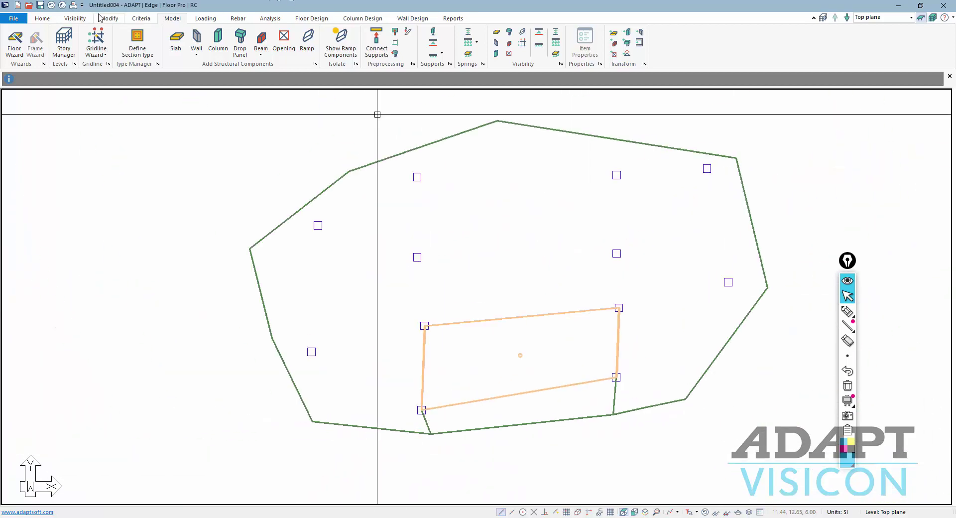
click(73, 19)
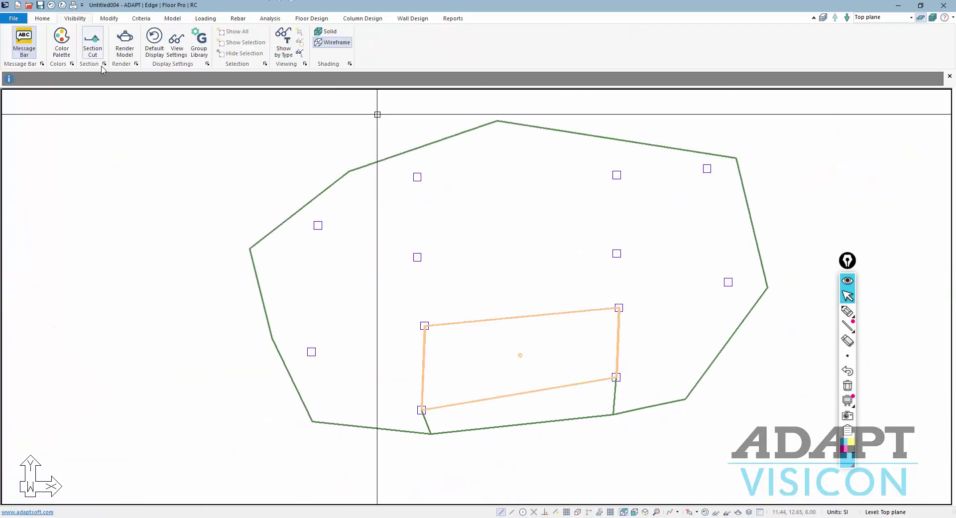
click(126, 39)
mouse_move(333, 324)
mouse_down()
mouse_move(384, 274)
mouse_move(378, 318)
mouse_up()
click(951, 4)
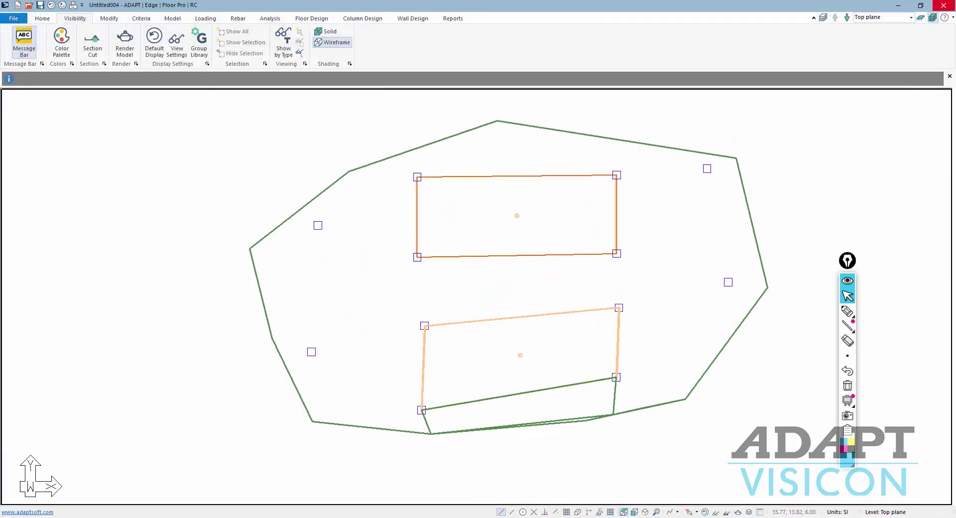
click(121, 49)
mouse_move(265, 279)
mouse_down()
mouse_move(307, 242)
mouse_move(274, 239)
mouse_move(409, 335)
mouse_up()
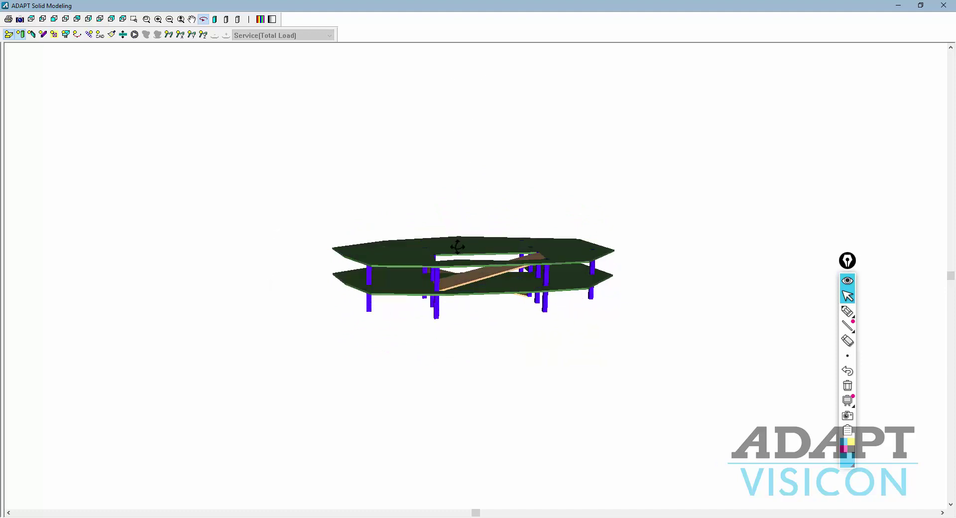
drag(457, 245, 442, 228)
- Close the 3D render and toggle between single-level and all-level display
click(949, 8)
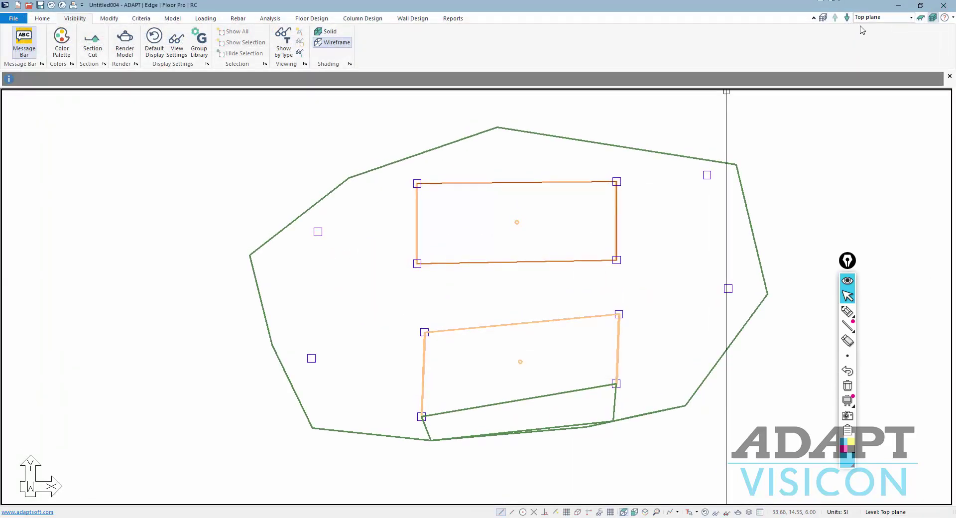
click(921, 18)
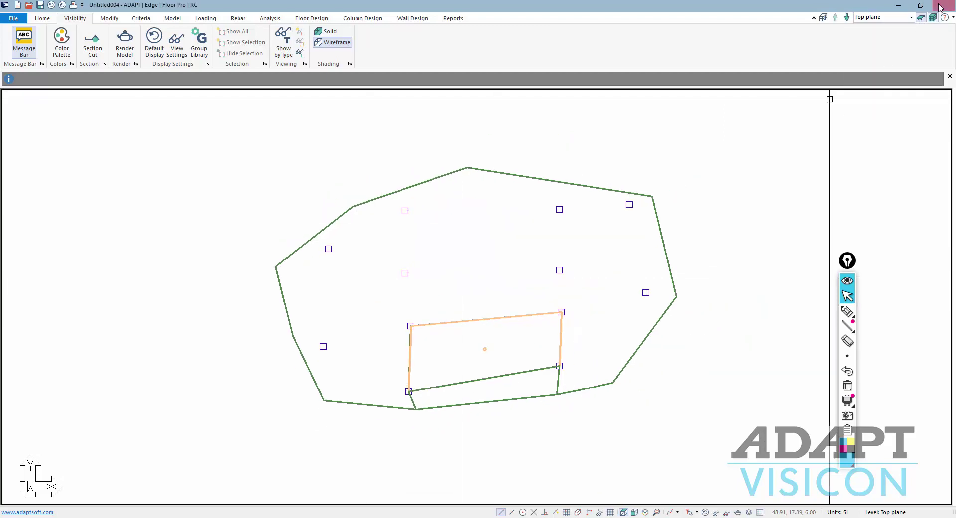
click(932, 18)
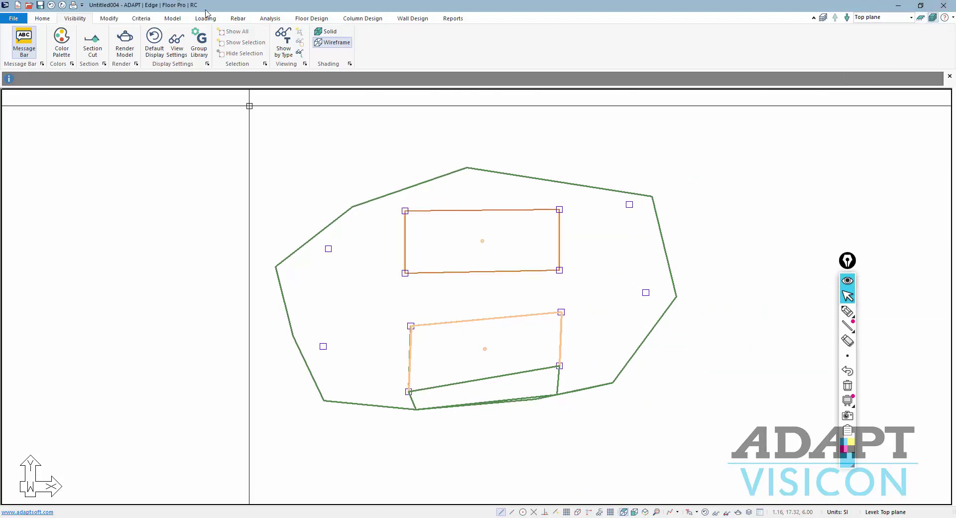
- Review the load case list, selecting a general load case
click(206, 18)
click(14, 47)
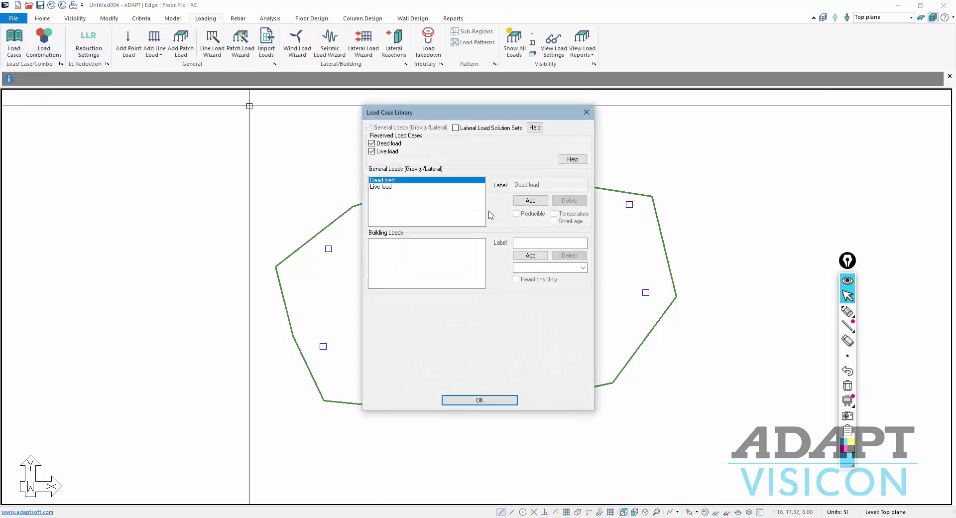
click(397, 193)
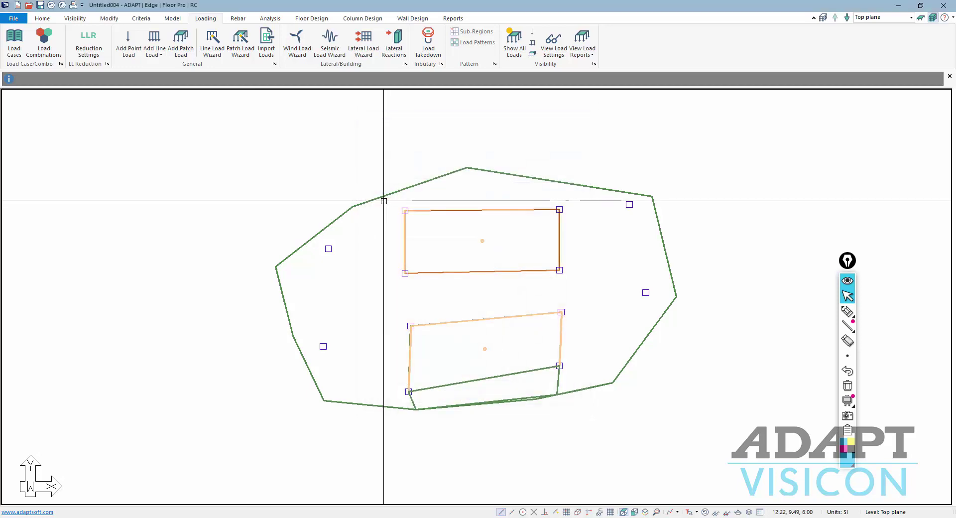
- On the current plane, draw a four-corner patch load inside the upper ramp and assign it to RampLoad
click(920, 21)
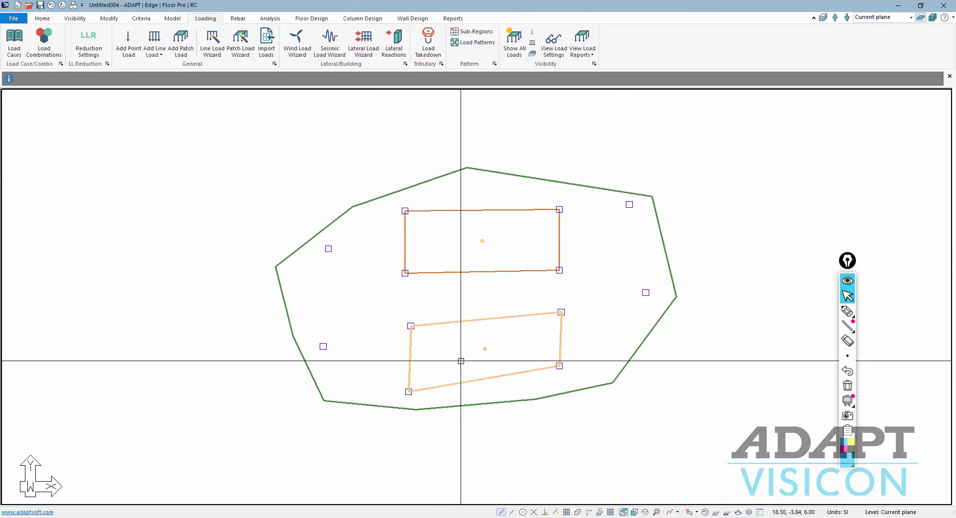
scroll(437, 260, down, 2)
scroll(572, 288, up, 2)
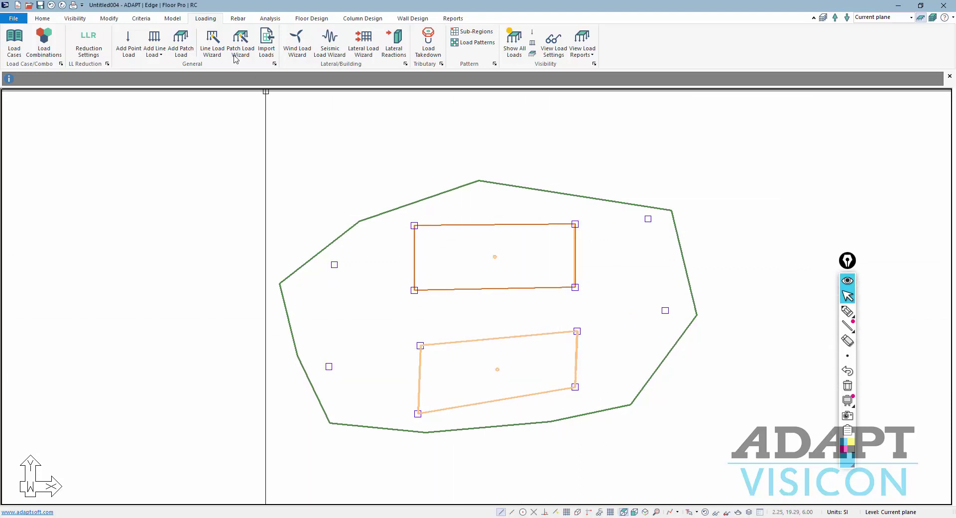
click(181, 39)
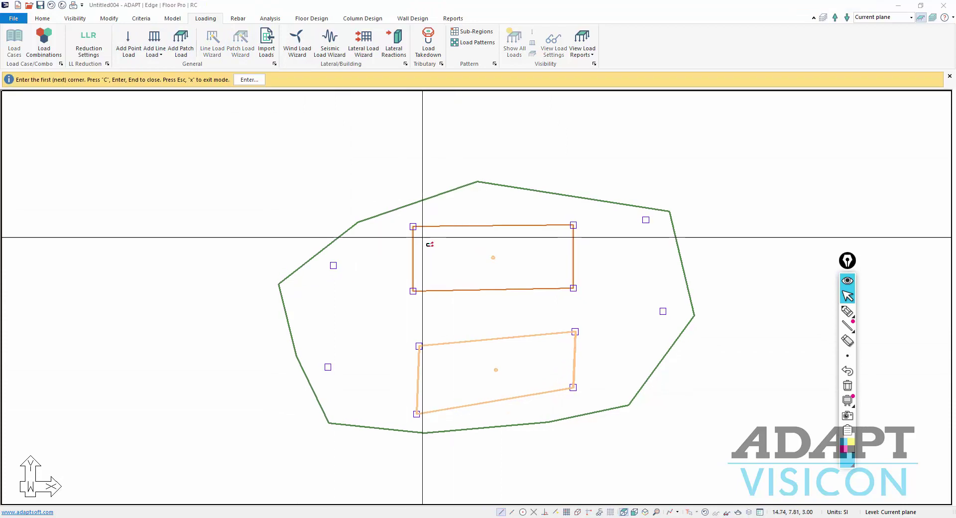
click(421, 233)
click(421, 283)
click(564, 282)
click(568, 233)
right_click(539, 239)
click(557, 218)
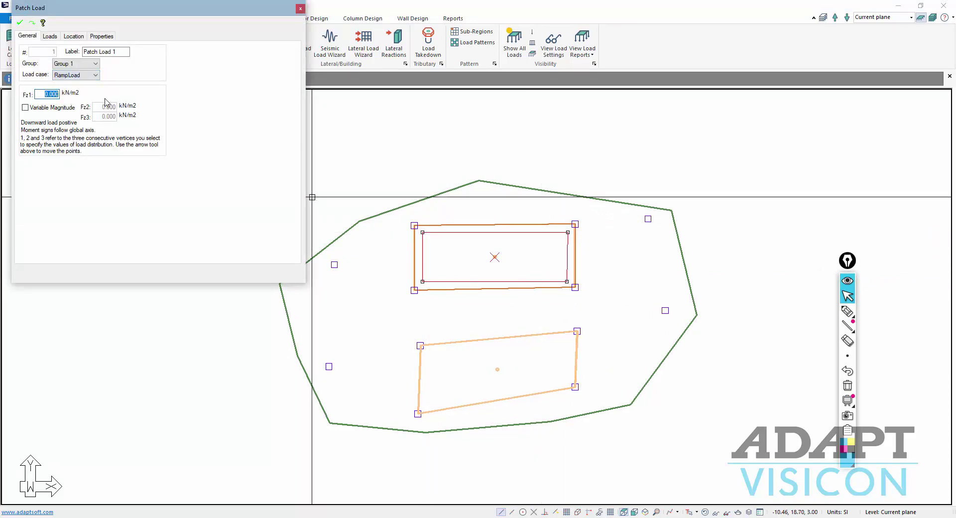
click(21, 21)
- In front elevation, use Connect with Ramp so the patch load lines end on the sloping ramp
click(635, 512)
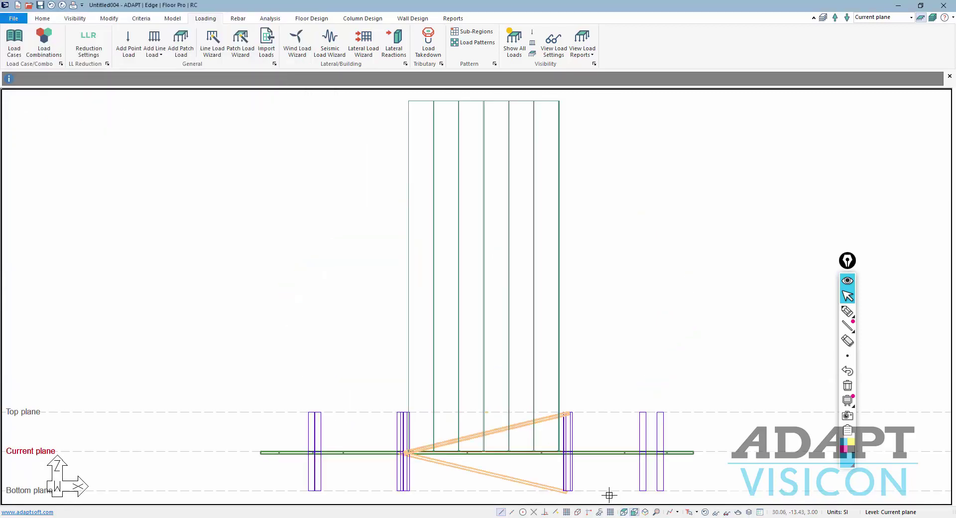
scroll(512, 331, down, 1)
scroll(500, 469, up, 1)
scroll(498, 430, up, 2)
scroll(498, 429, up, 1)
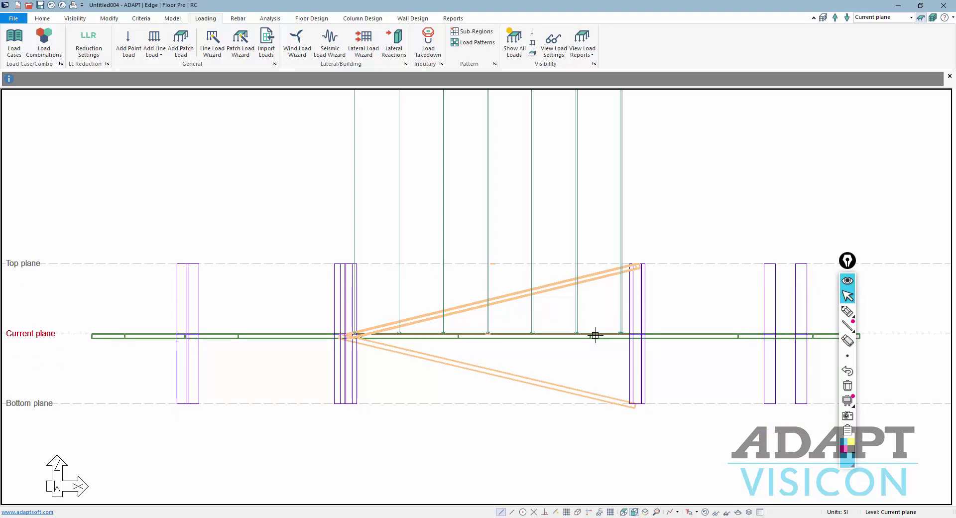
click(623, 512)
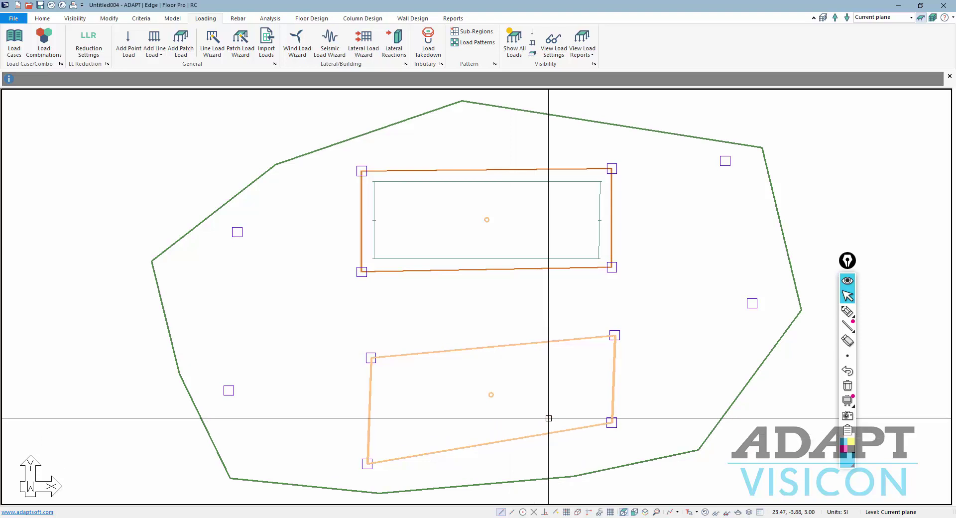
click(635, 512)
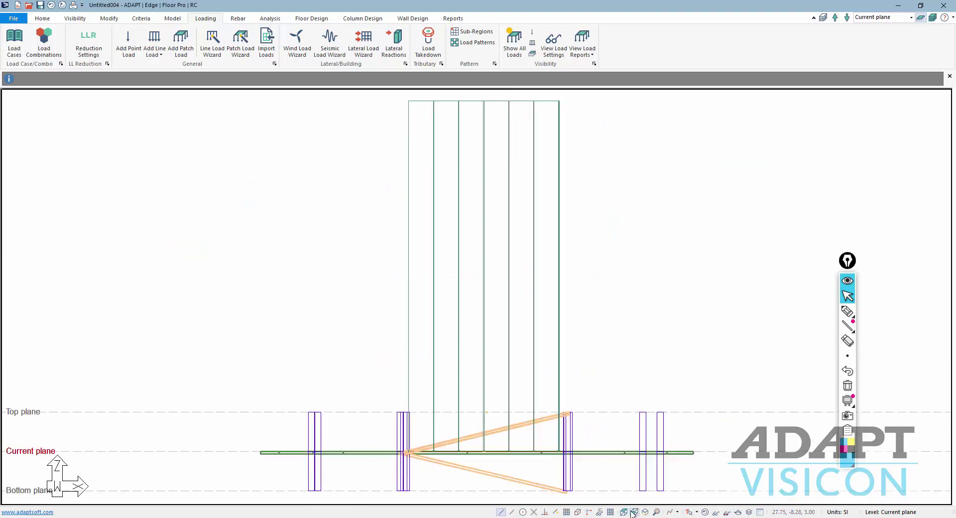
scroll(491, 418, up, 1)
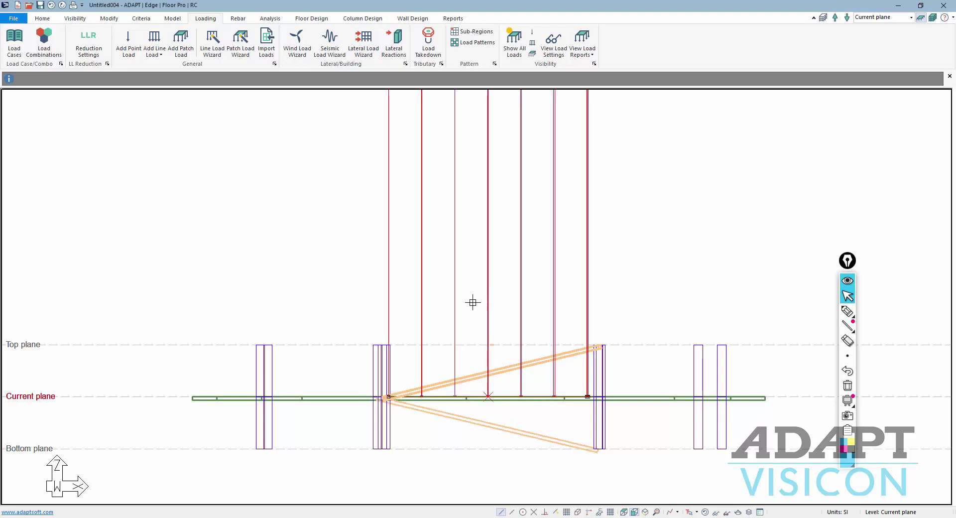
click(170, 19)
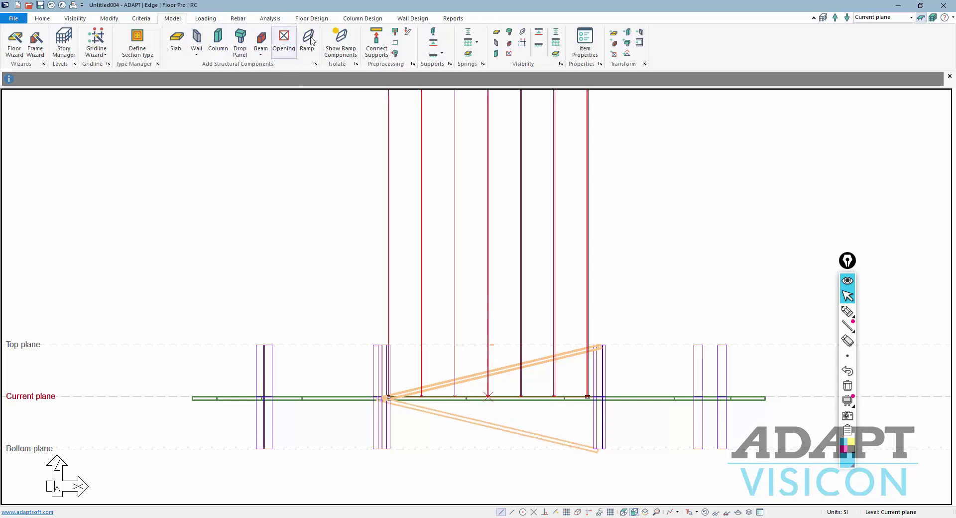
click(408, 33)
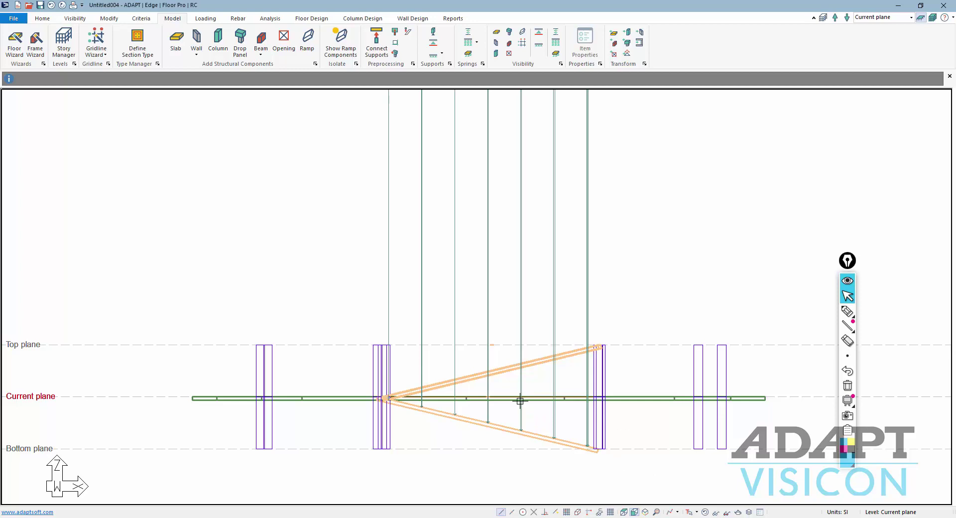
- Move up to the Top plane and view it from above
click(836, 19)
scroll(572, 316, down, 1)
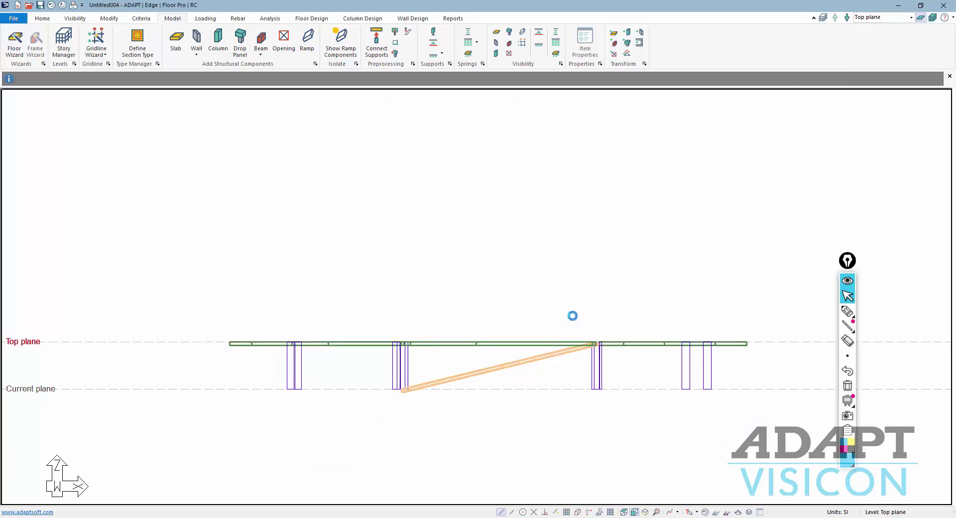
scroll(572, 315, down, 1)
click(623, 513)
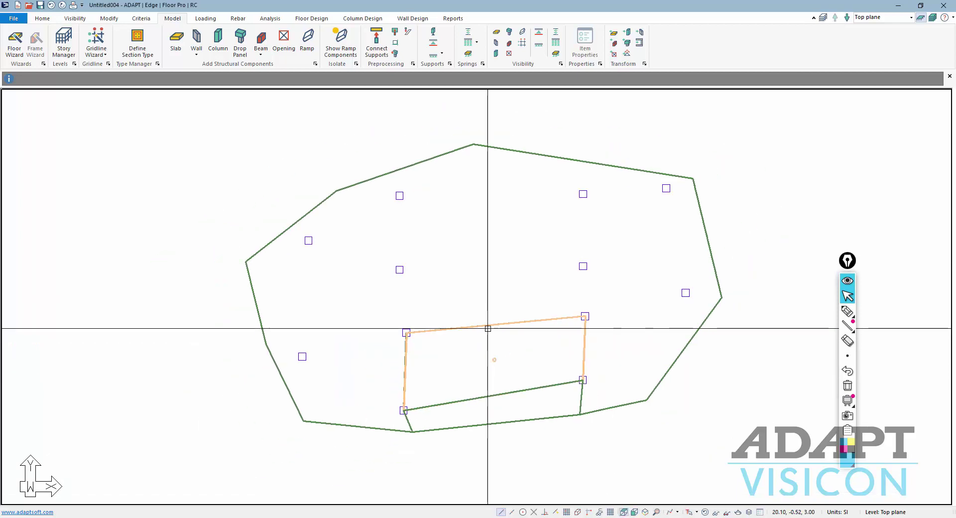
- Draw a five-corner patch load over the ramp area and confirm its properties
click(202, 20)
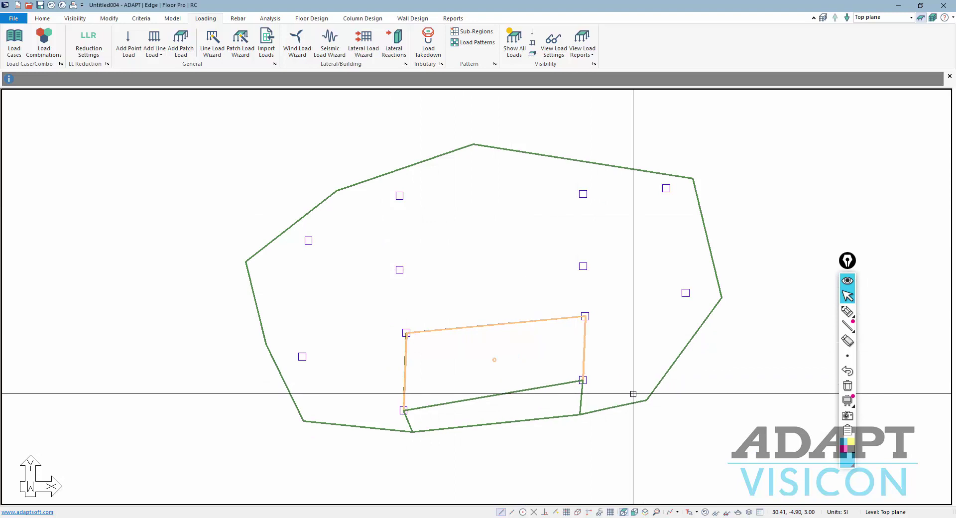
click(178, 51)
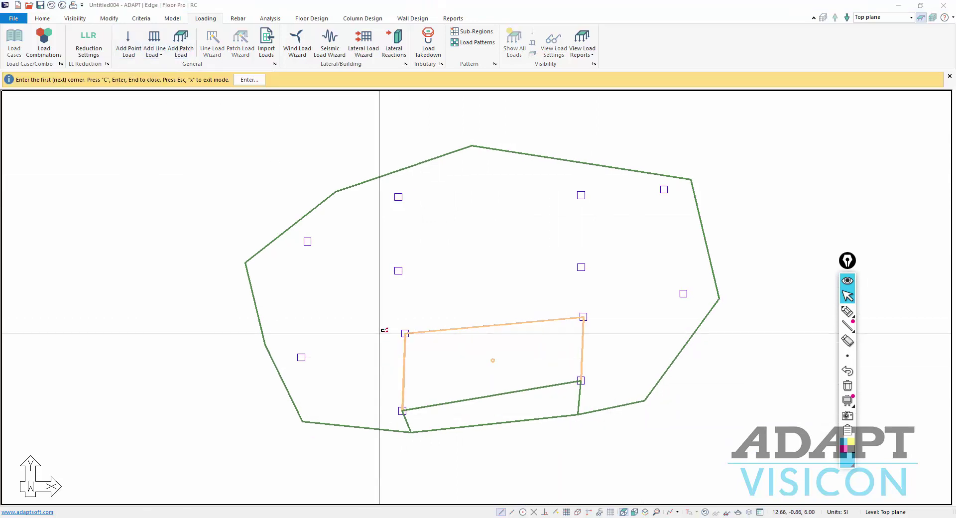
click(376, 305)
click(376, 422)
click(444, 422)
click(606, 400)
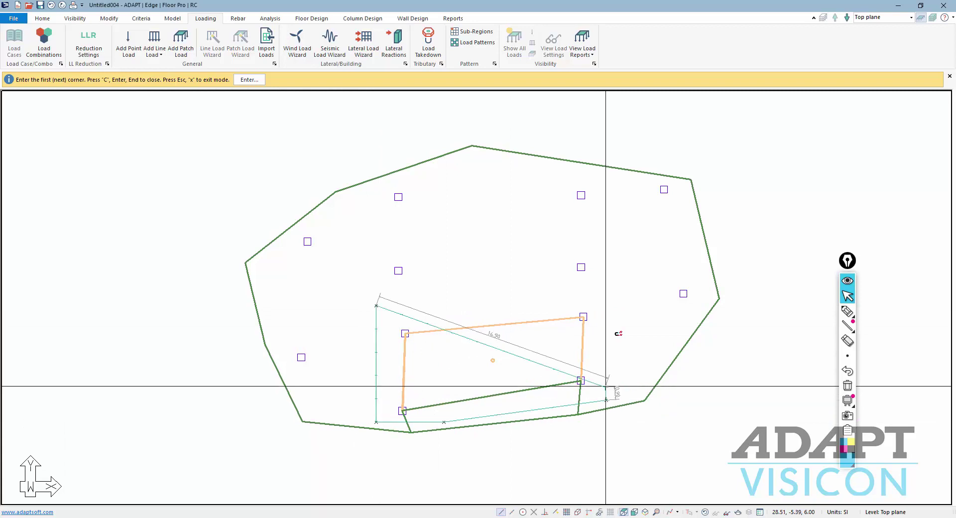
click(611, 274)
right_click(540, 256)
click(547, 260)
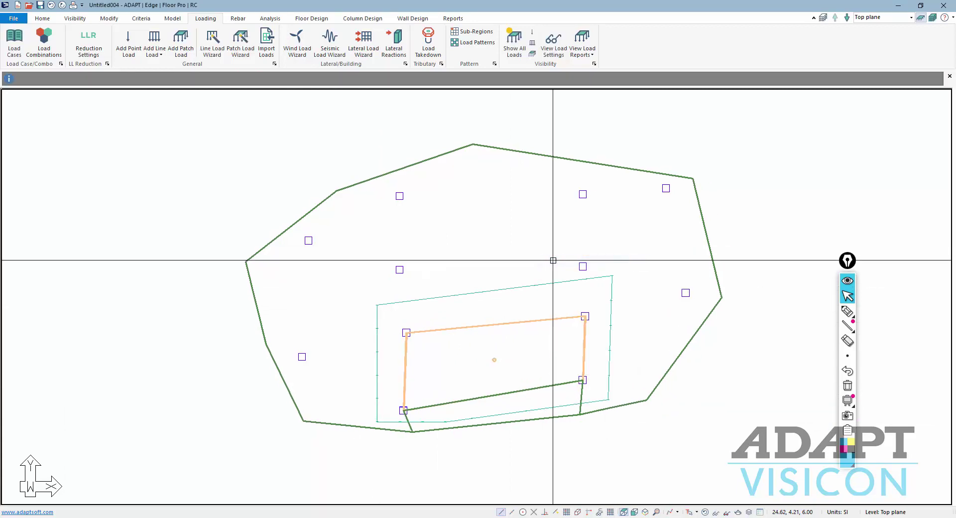
double_click(540, 286)
key(Escape)
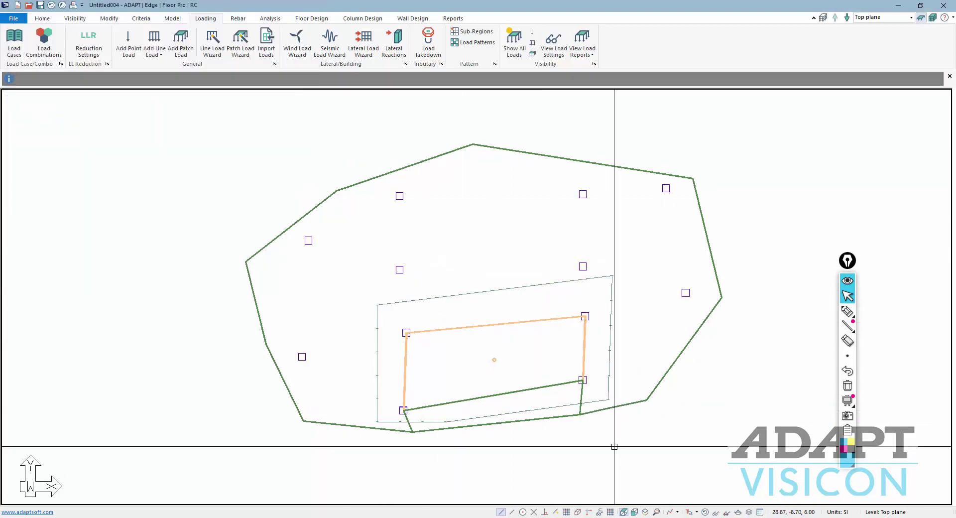
- Connect the new patch load with the ramp in front elevation, then return to plan view
click(635, 512)
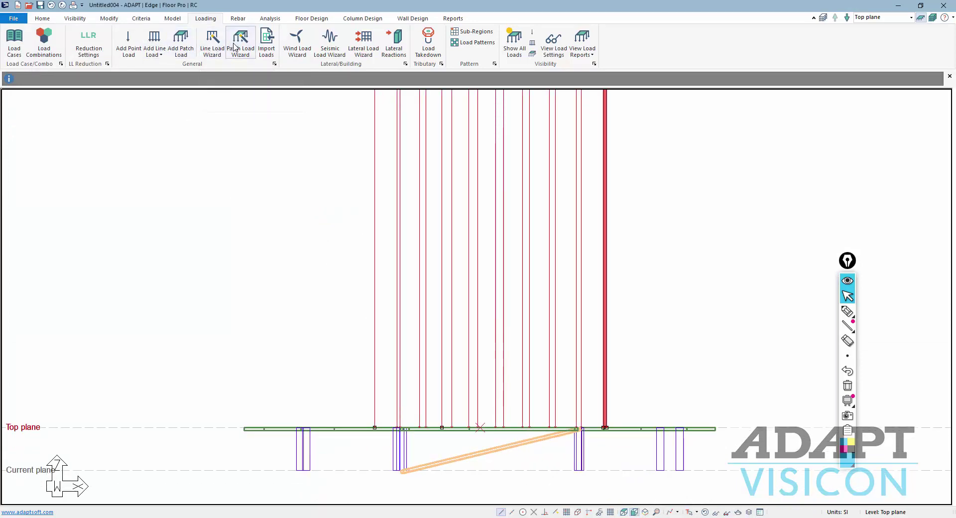
click(161, 18)
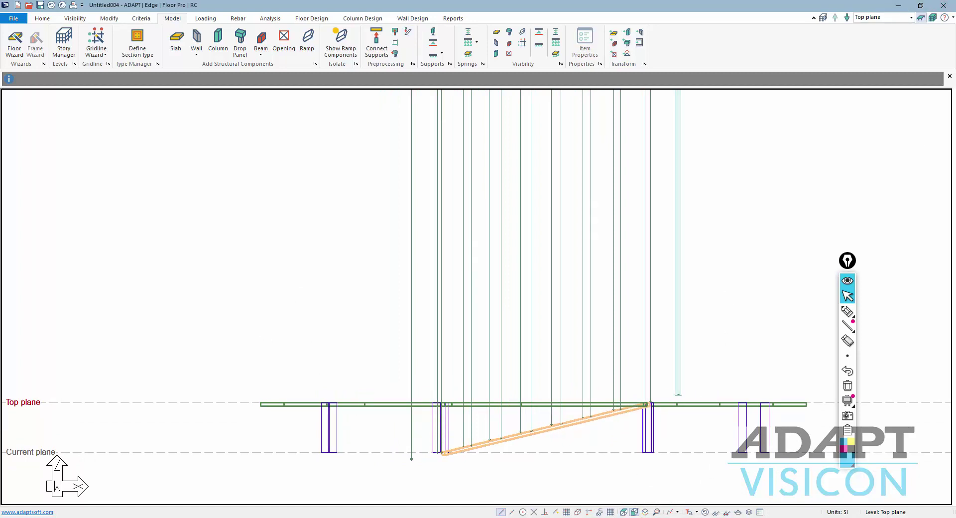
click(624, 512)
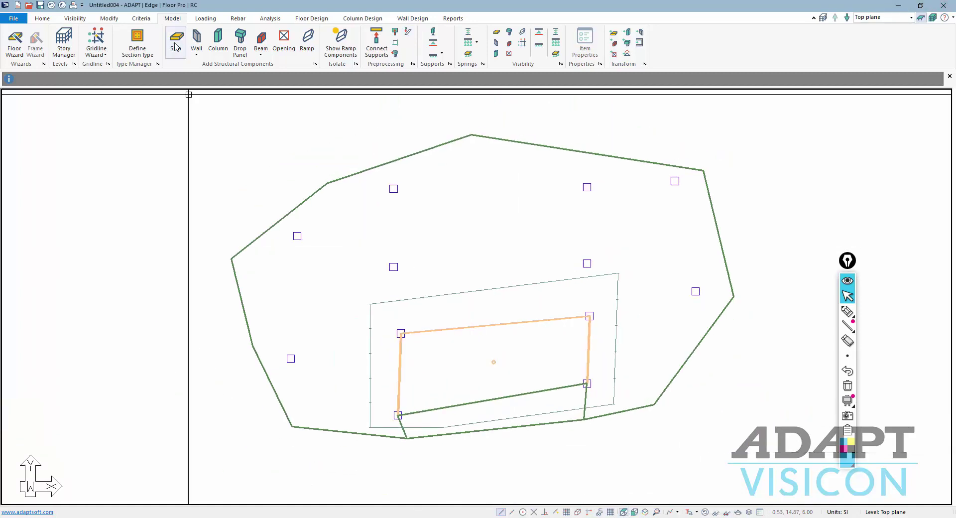
- Enter factor 1 for RampLoad in the SERV1 combination, then level down to the Current plane
click(206, 18)
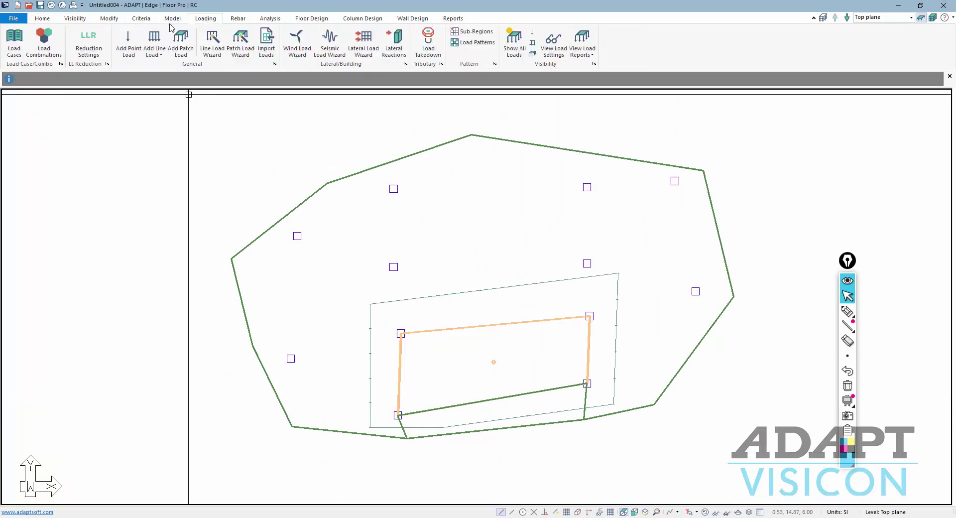
click(30, 48)
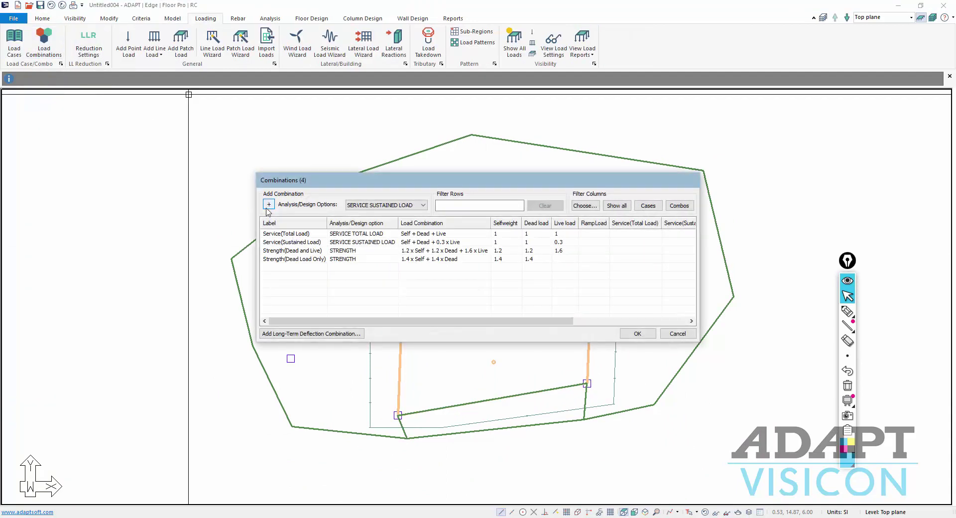
click(589, 269)
text(1)
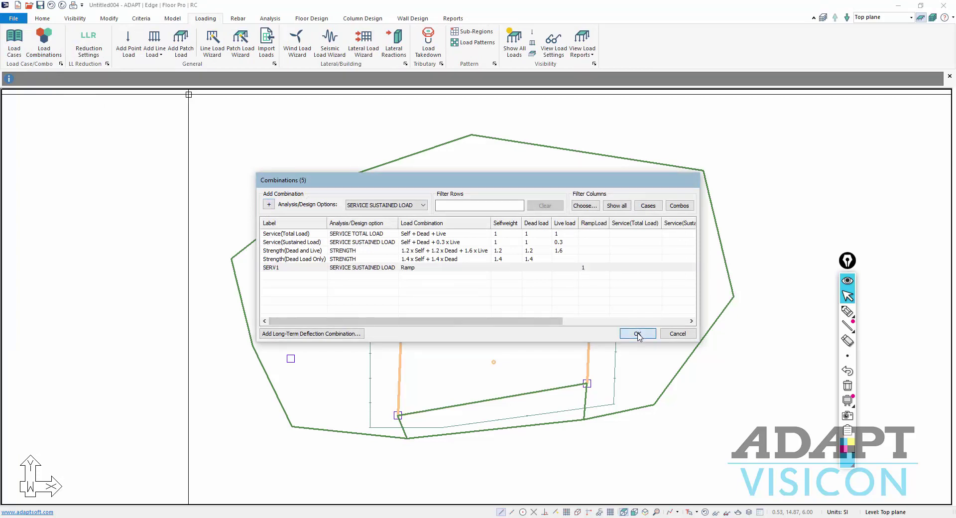
click(638, 333)
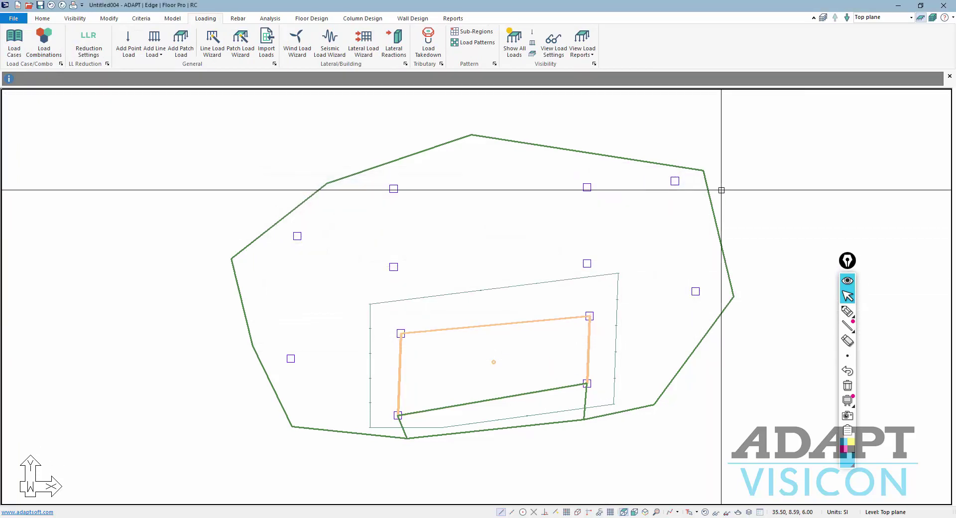
click(846, 18)
- Save and mesh the slabs through Mesh Generation
click(277, 19)
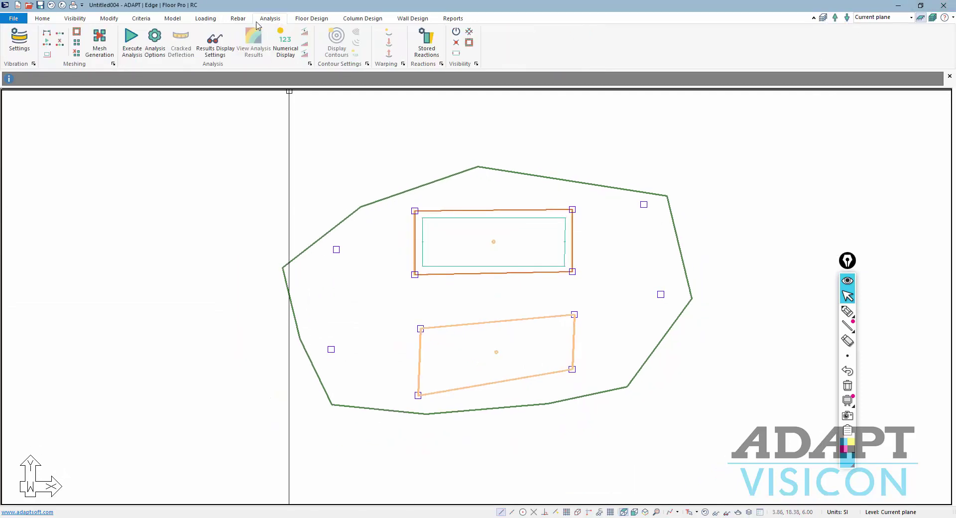
click(99, 41)
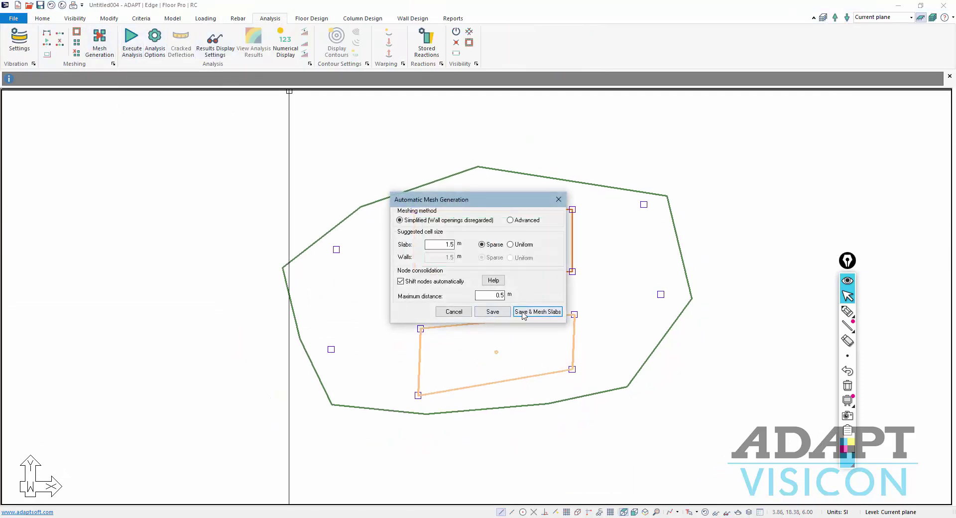
click(524, 312)
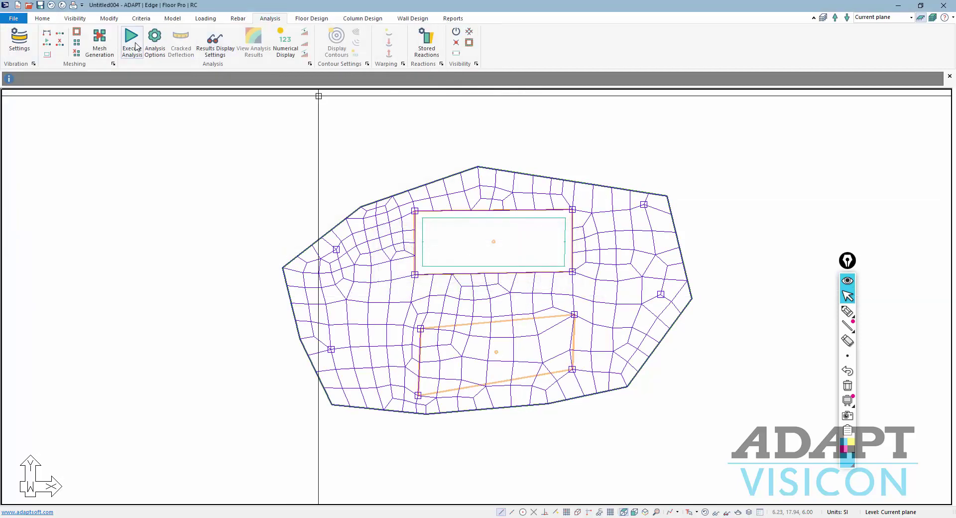
- Execute the analysis with the default options and close the status dialog
click(137, 46)
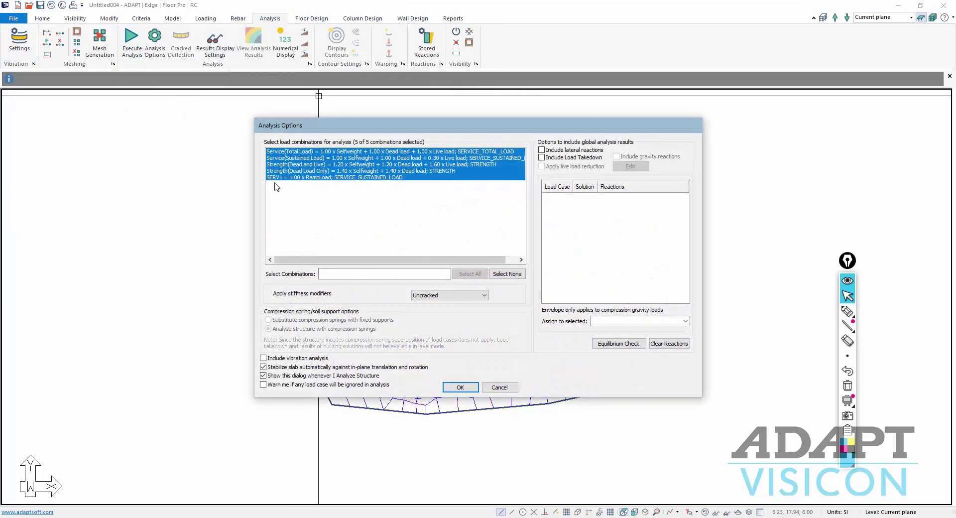
click(459, 388)
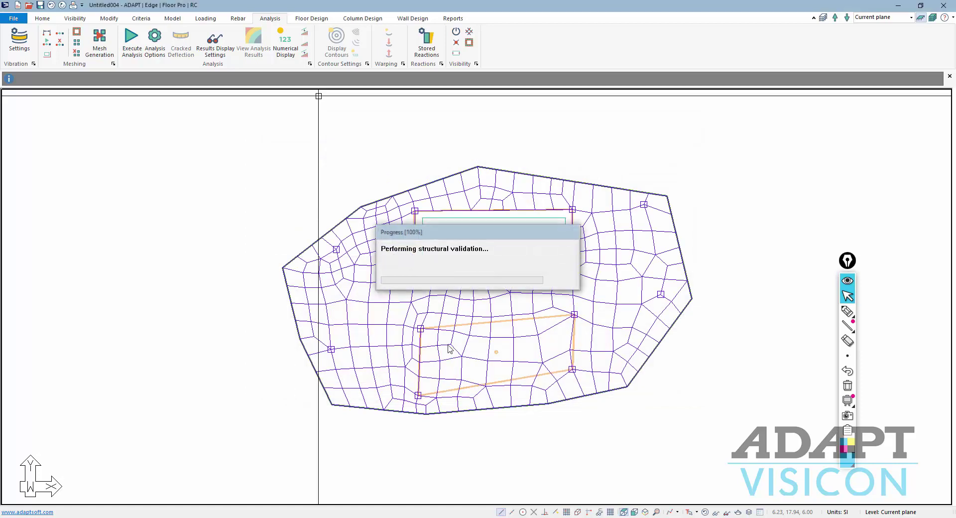
click(465, 290)
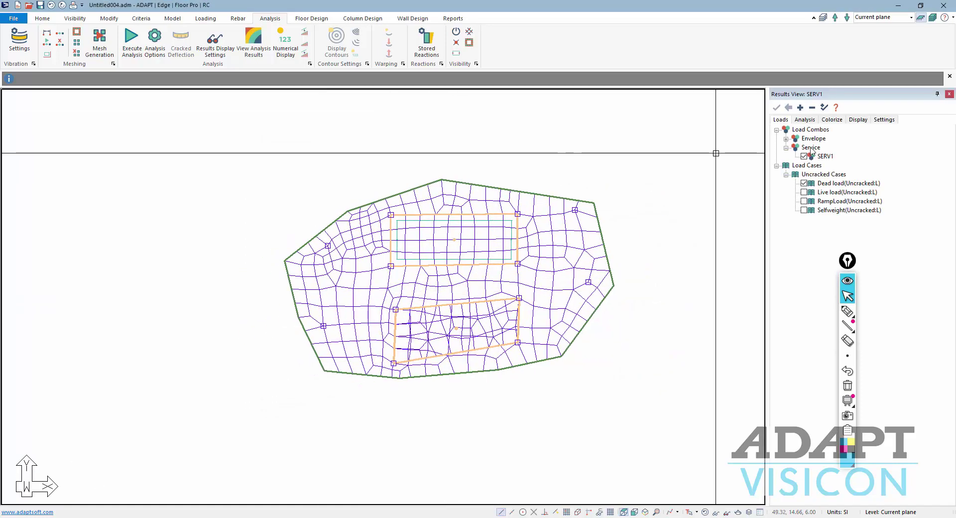
- Hide the mesh and display the slab Z-Translation deformation contour
click(704, 511)
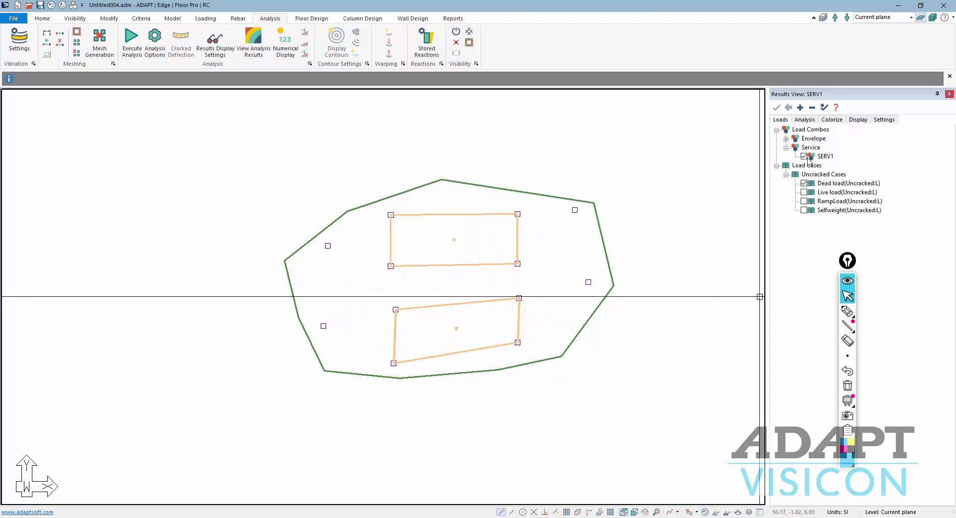
click(805, 120)
click(777, 130)
click(804, 165)
scroll(474, 277, up, 2)
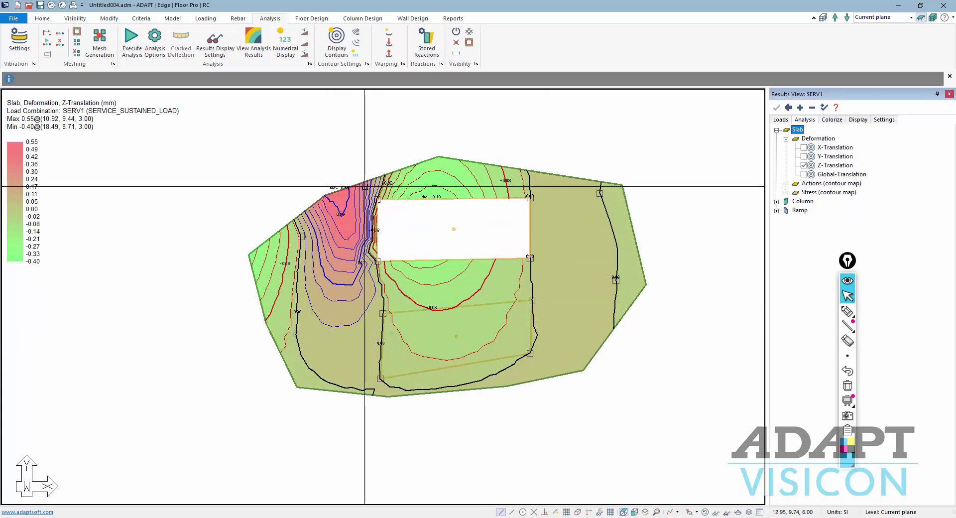
- Switch to 3-D, add the ramp Z-Translation contour, and open the results in ADViewer
click(644, 512)
click(491, 286)
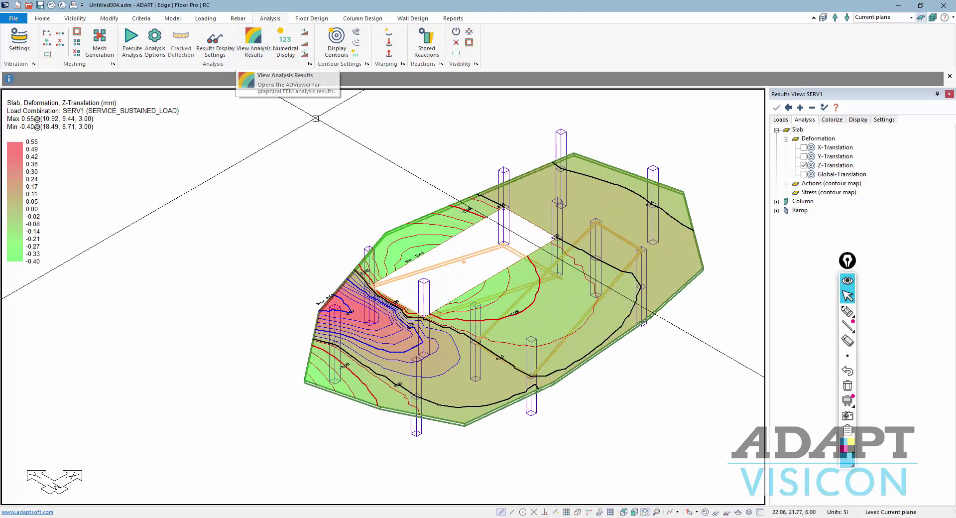
click(776, 210)
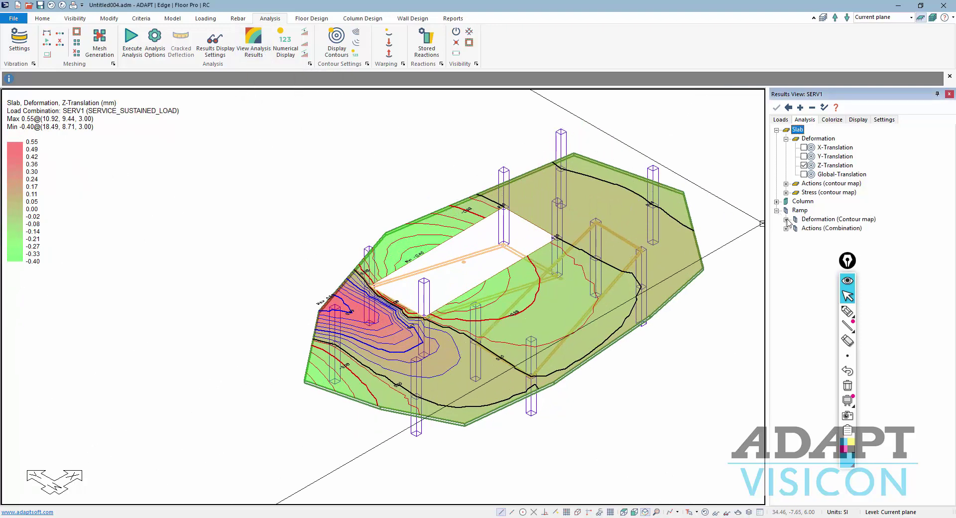
click(786, 219)
click(839, 219)
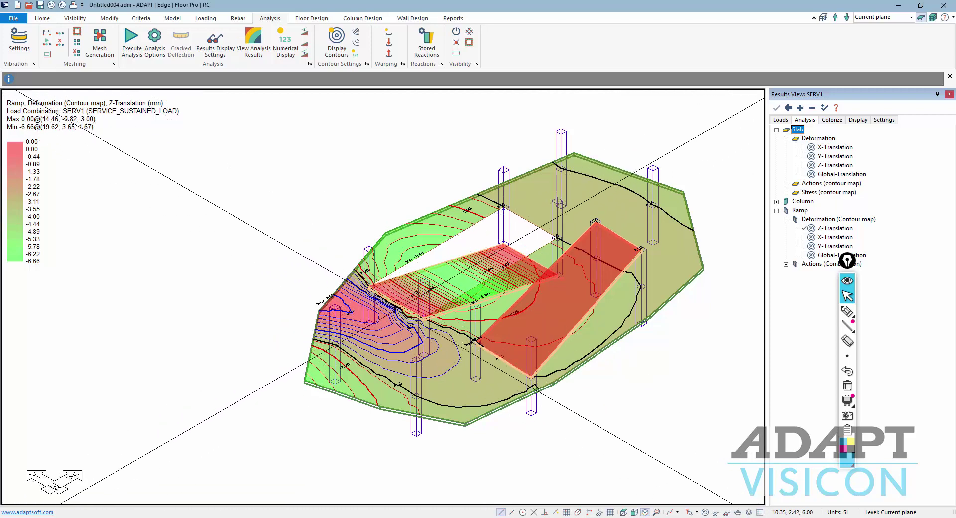
click(258, 42)
mouse_move(455, 292)
mouse_down()
mouse_move(455, 256)
mouse_move(471, 259)
mouse_up()
- View the Z-Translation contour side-on while raising and lowering the deflection exaggeration, ending slightly raised
click(155, 47)
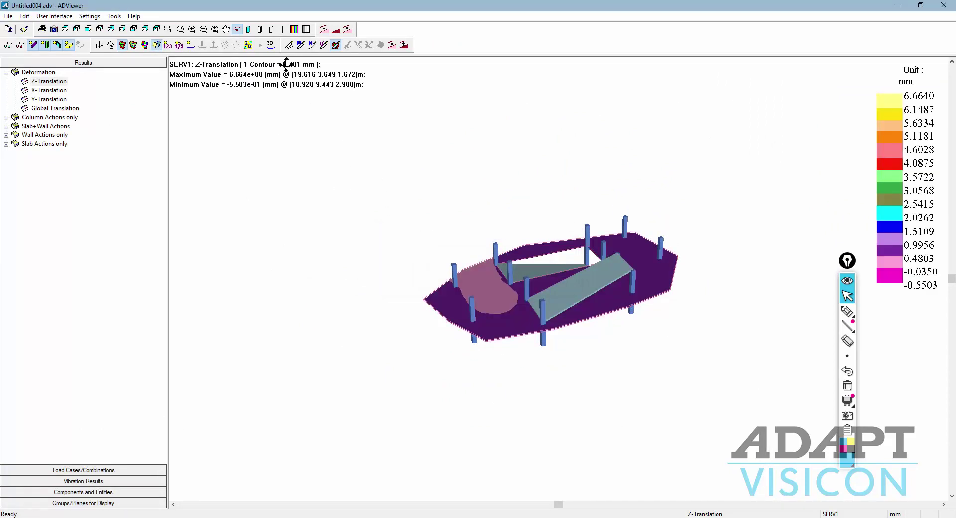
mouse_move(276, 60)
mouse_down()
mouse_move(320, 207)
mouse_move(327, 186)
mouse_move(331, 200)
mouse_move(354, 211)
mouse_move(339, 200)
mouse_move(371, 198)
mouse_move(374, 228)
mouse_move(495, 363)
mouse_move(508, 346)
mouse_move(478, 361)
mouse_move(471, 352)
mouse_move(590, 289)
mouse_up()
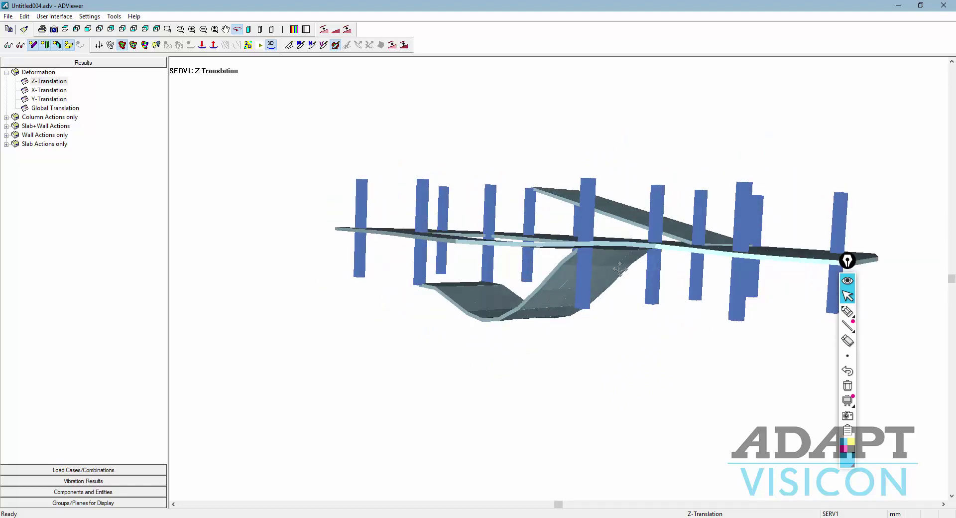
click(202, 45)
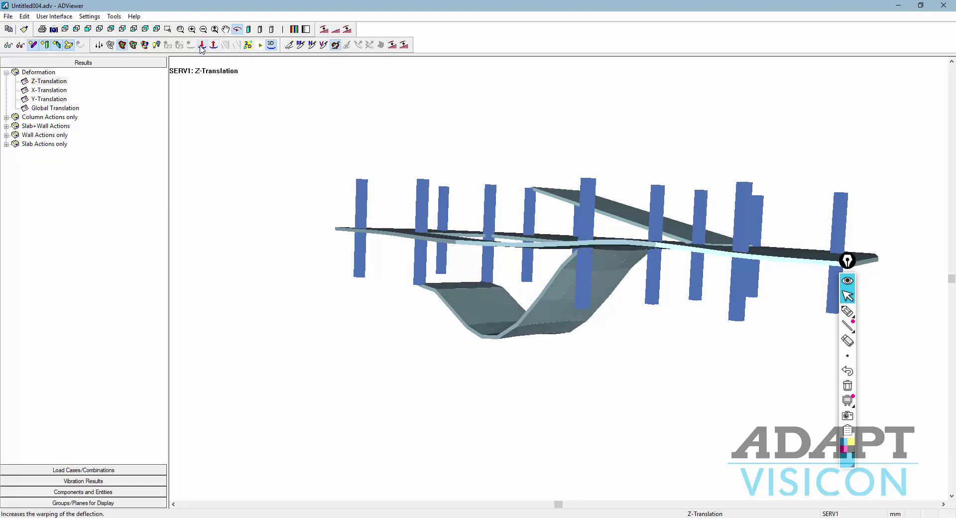
click(202, 46)
click(203, 46)
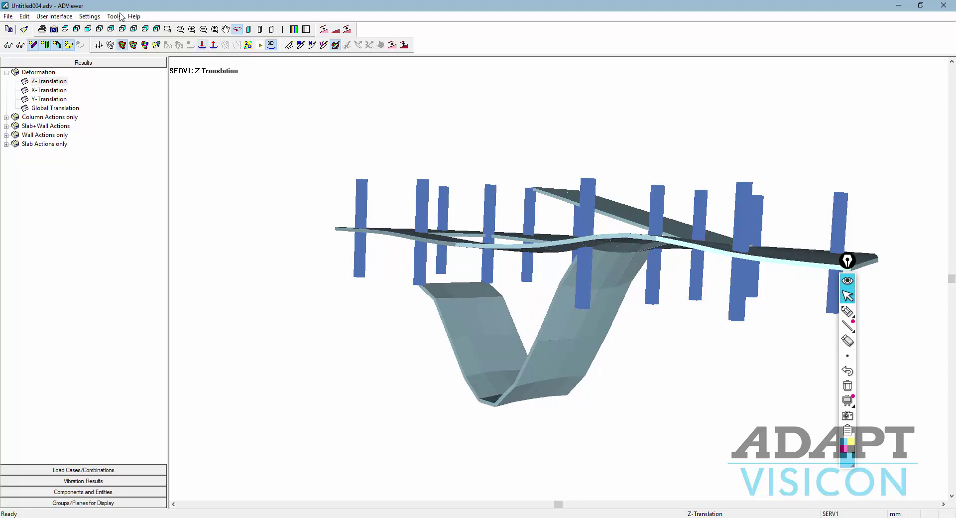
click(214, 46)
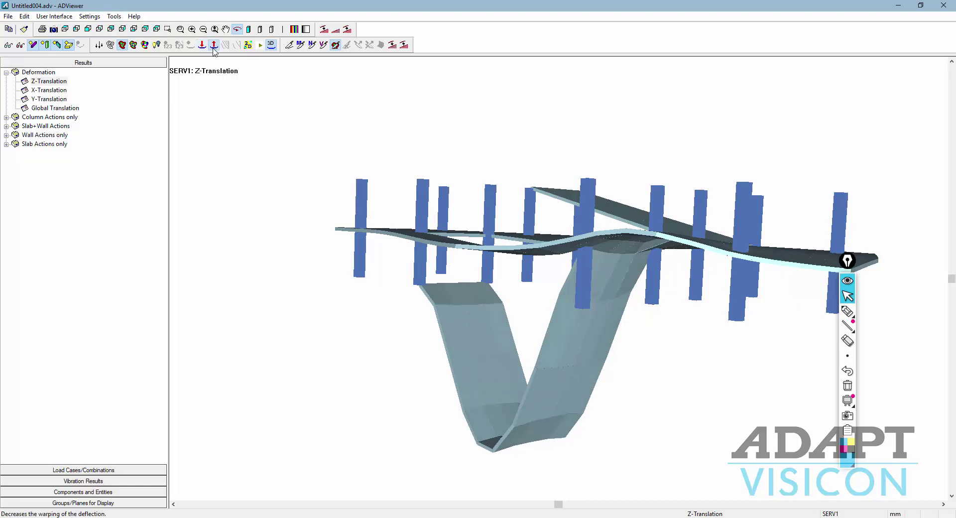
click(214, 46)
click(214, 46)
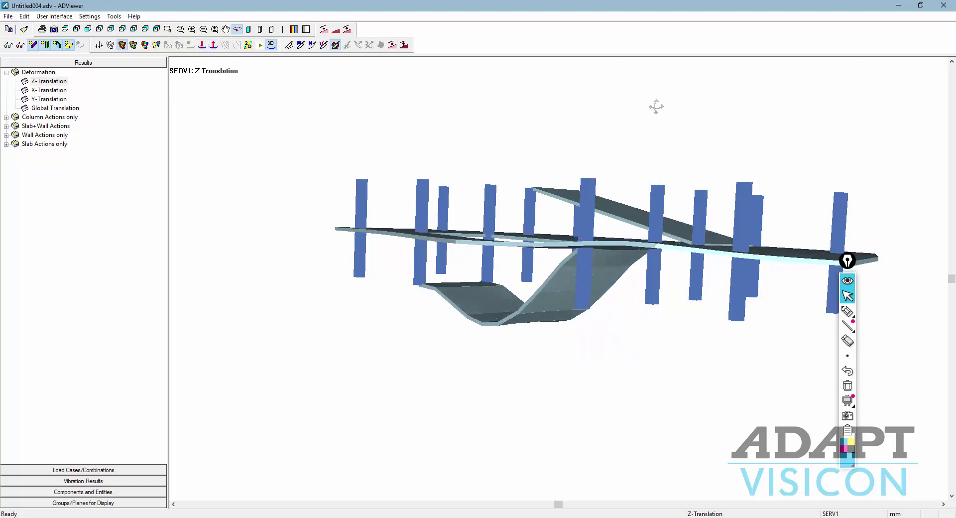
click(201, 48)
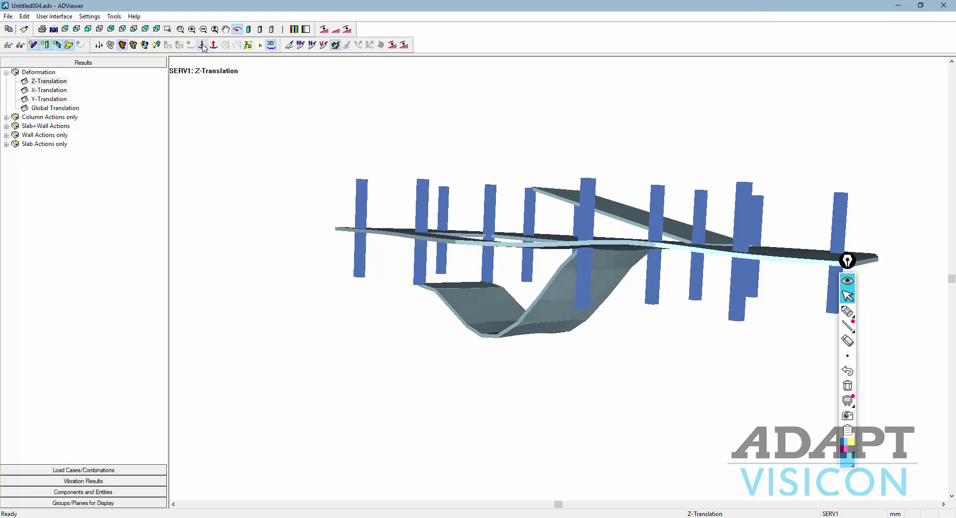
- Close ADViewer, hide the ramp Z-Translation contour, and move up to the top level
click(945, 6)
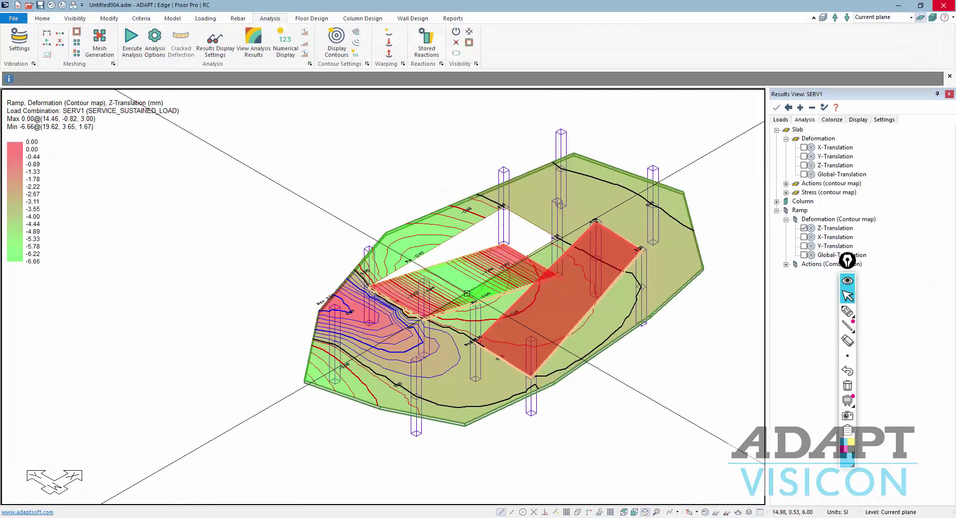
click(804, 229)
click(836, 19)
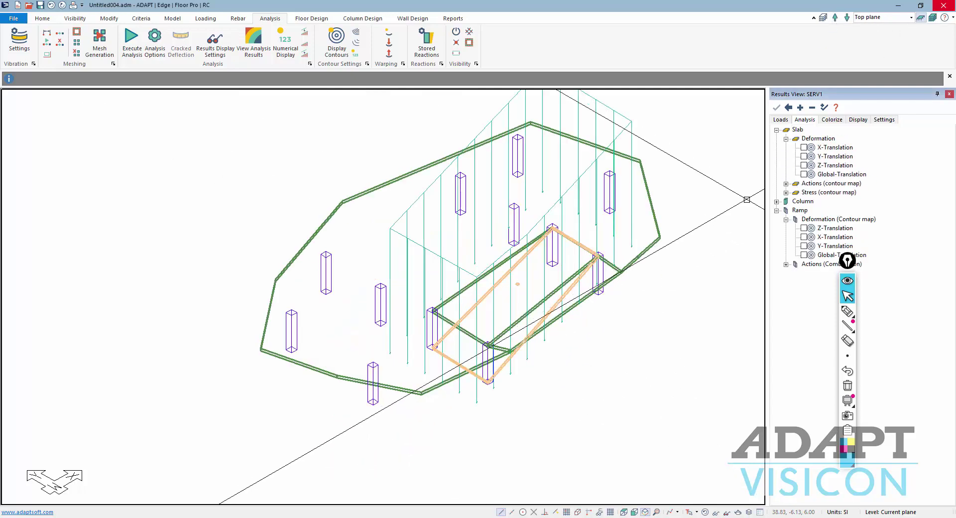
- Rerun the analysis under SERV1 and show the slab Z-Translation results (0.55 to −0.40 mm)
click(128, 46)
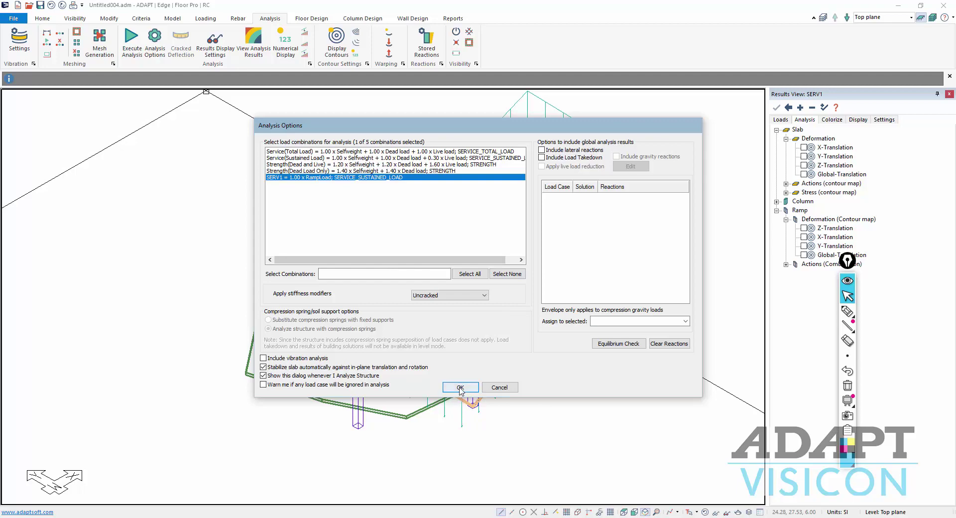
click(461, 387)
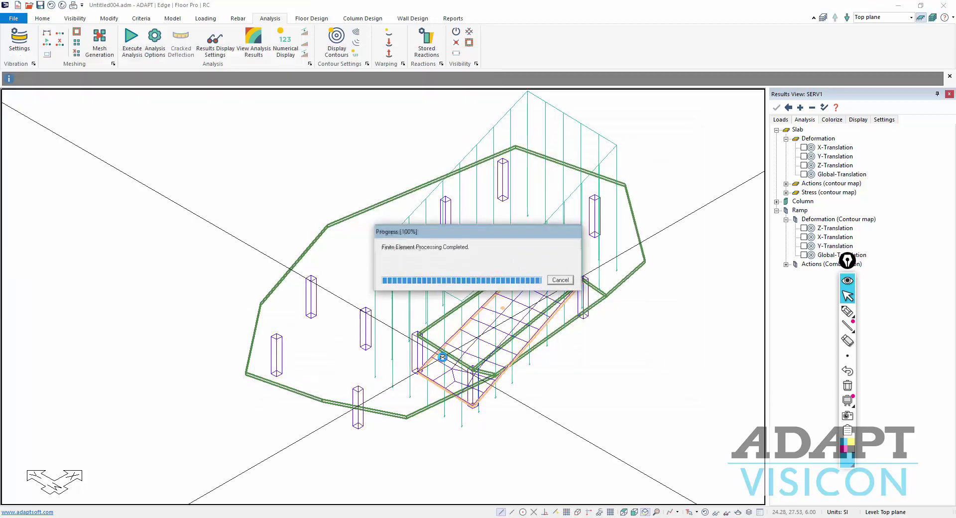
click(463, 288)
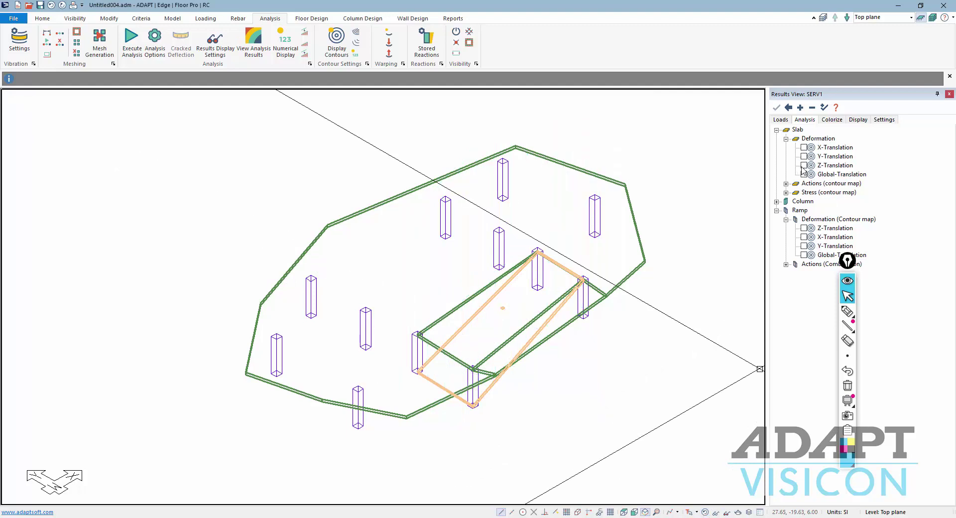
click(804, 165)
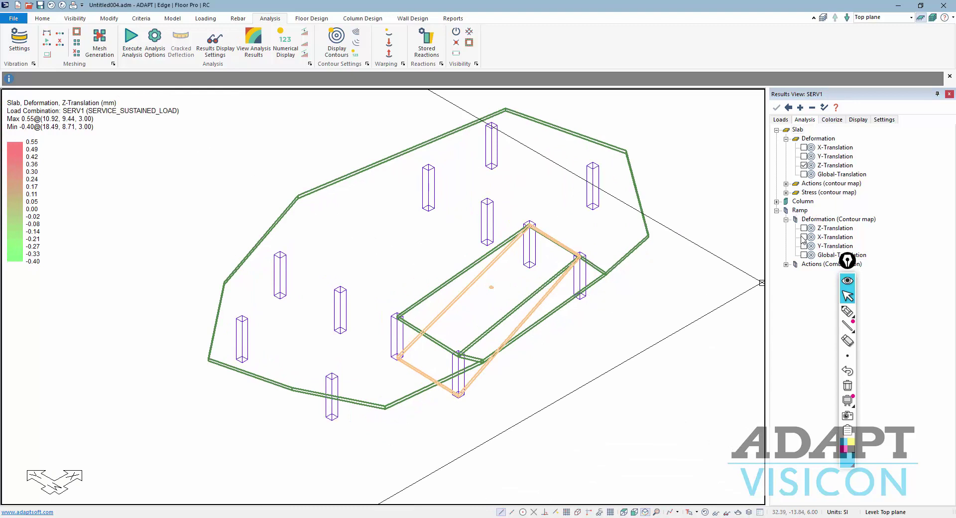
- Show the ramp Z-Translation contour (0.04 to −9.91 mm) in top view
click(803, 228)
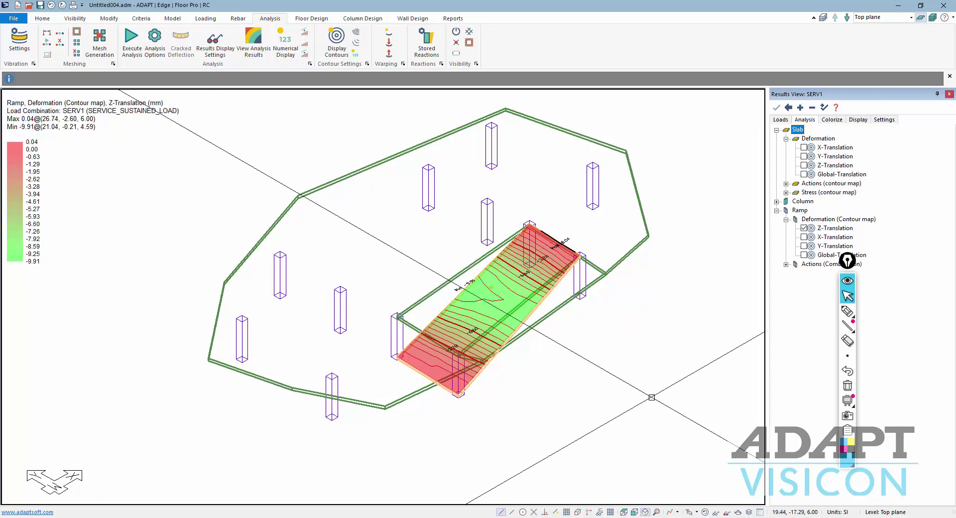
click(624, 513)
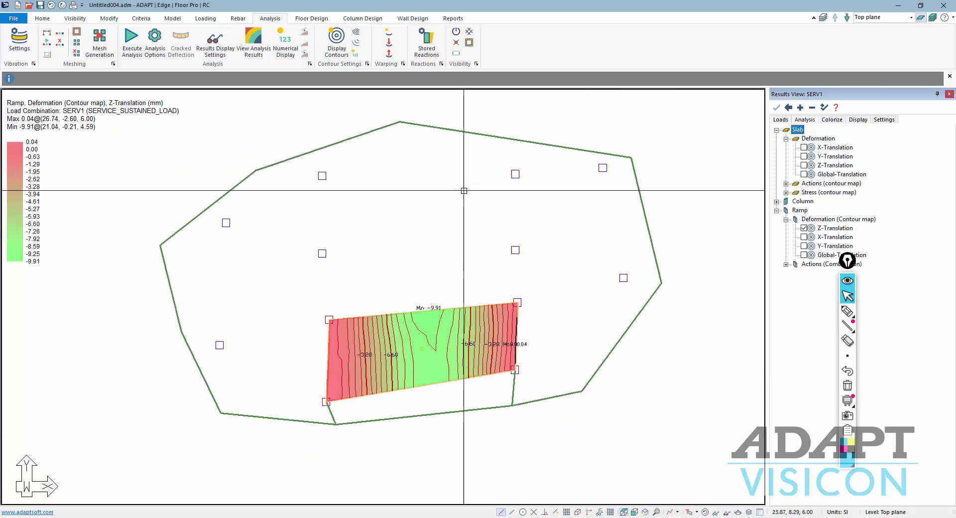
- Show all loads over the ramp contour, sketch pen marks around the ramp, then erase them
click(204, 18)
click(518, 44)
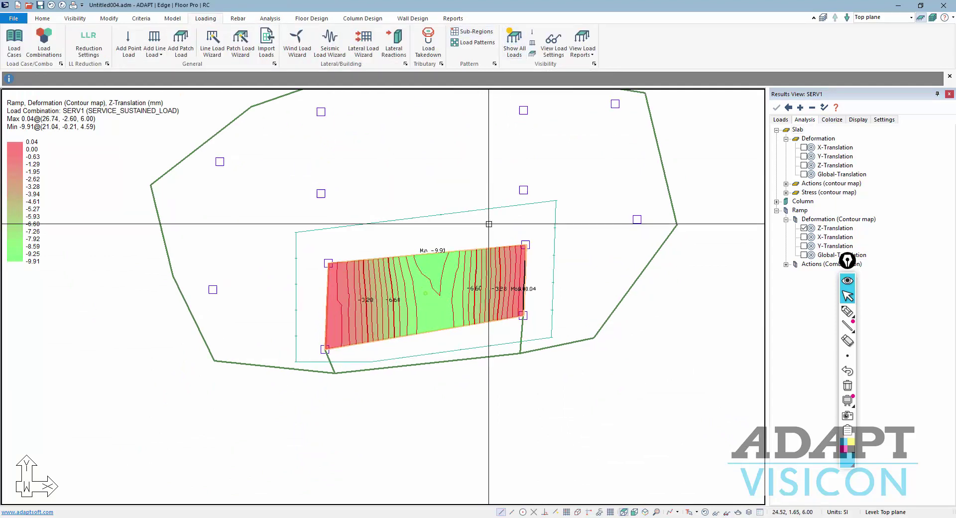
click(847, 311)
drag(518, 339, 545, 316)
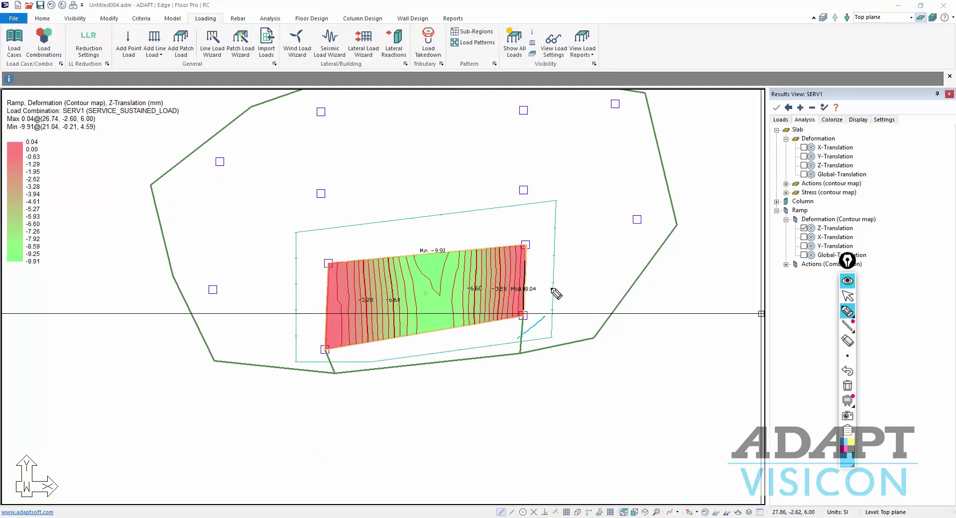
drag(527, 259, 551, 240)
drag(494, 218, 445, 249)
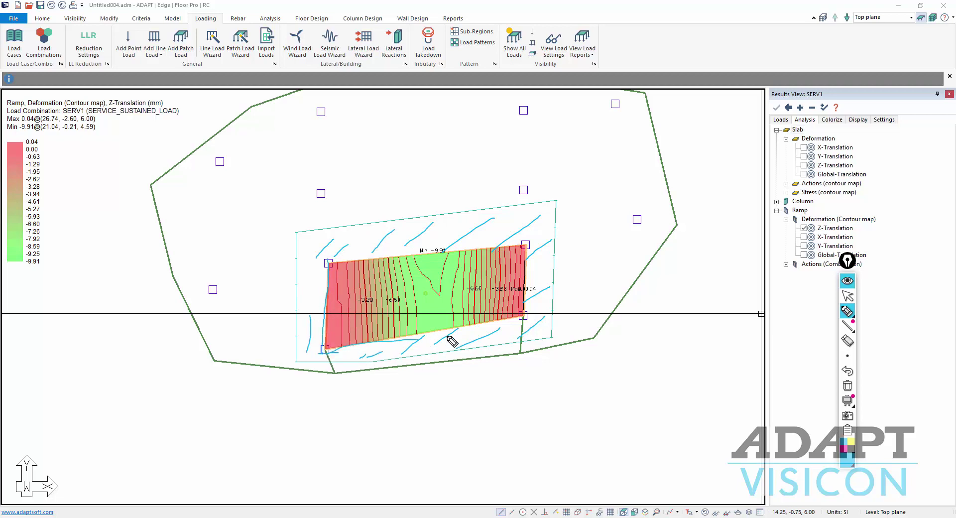
drag(529, 310, 515, 239)
mouse_move(553, 205)
mouse_down()
mouse_move(549, 340)
mouse_move(314, 371)
mouse_move(311, 240)
mouse_move(562, 206)
mouse_move(348, 207)
mouse_up()
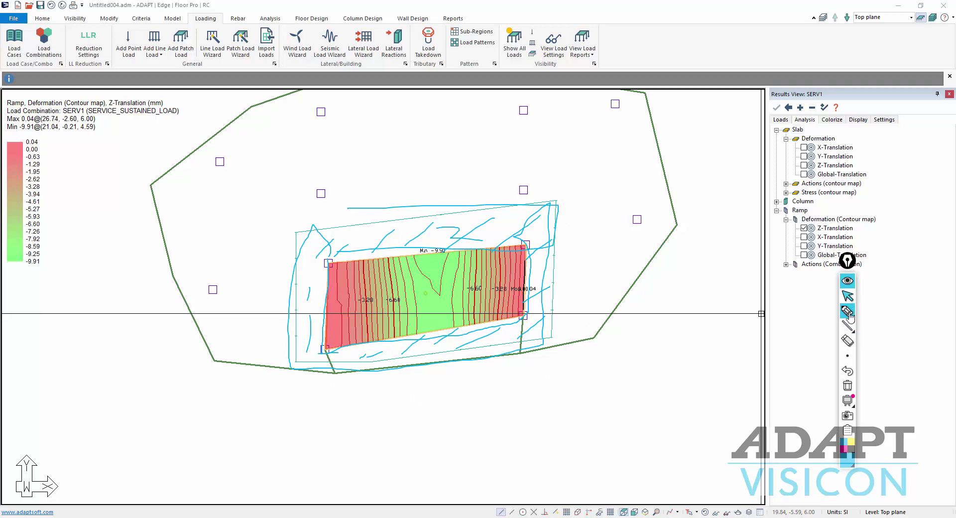
click(847, 386)
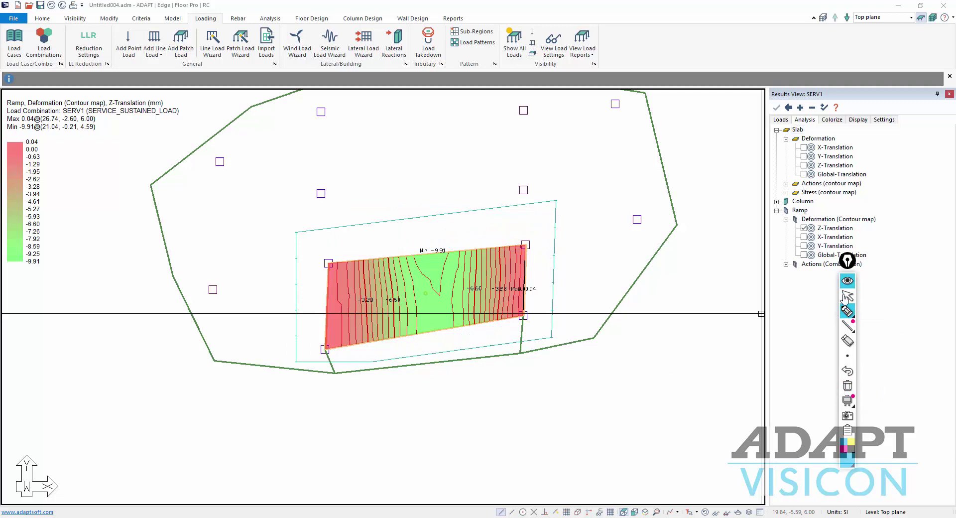
- Clear the ramp and slab Z-translation contours and switch the whole structure to 3D view
click(846, 298)
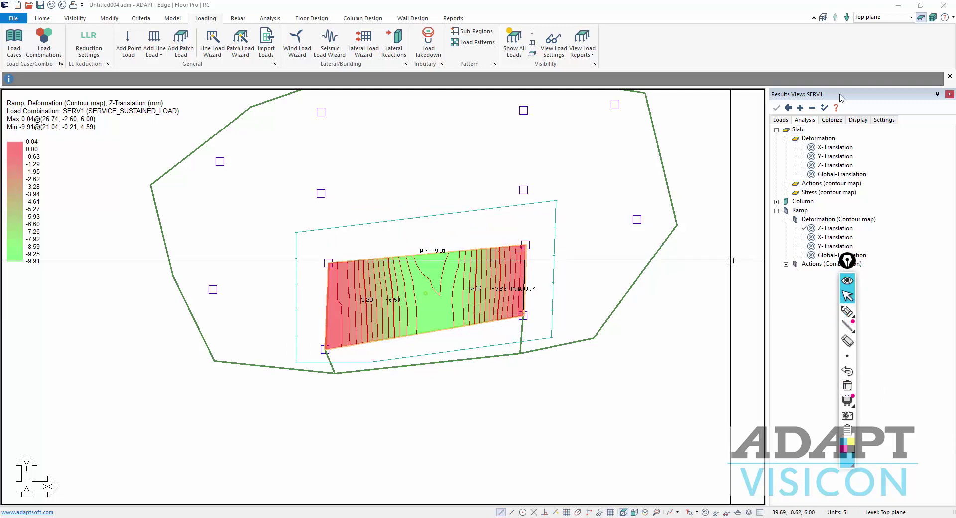
click(932, 20)
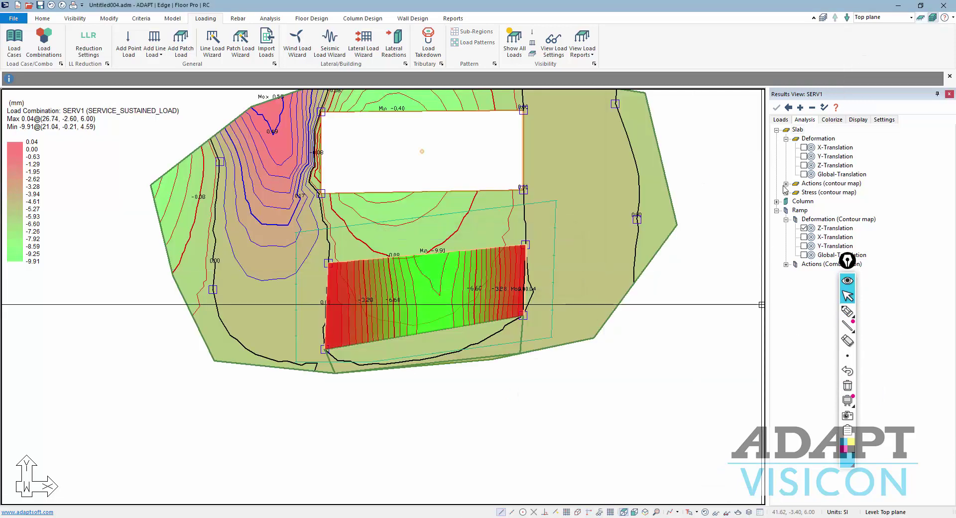
click(804, 228)
click(798, 130)
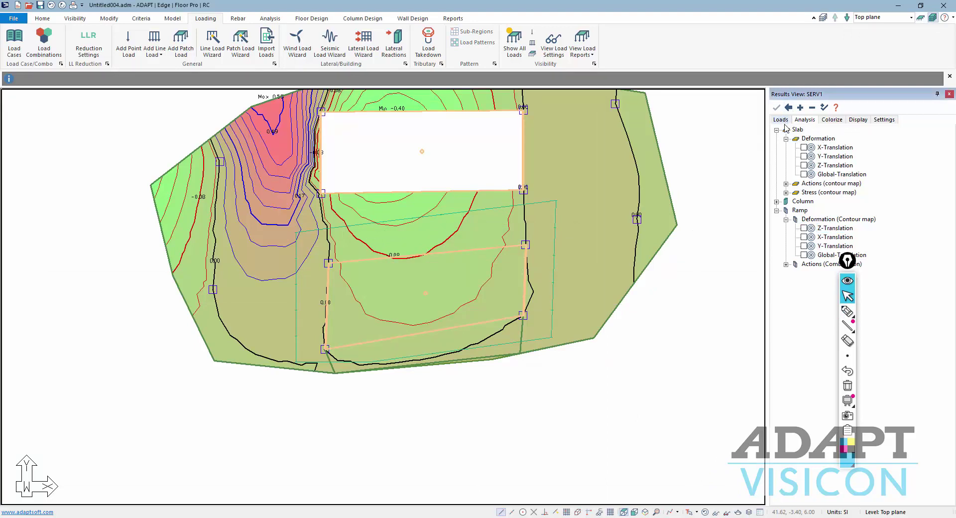
click(804, 166)
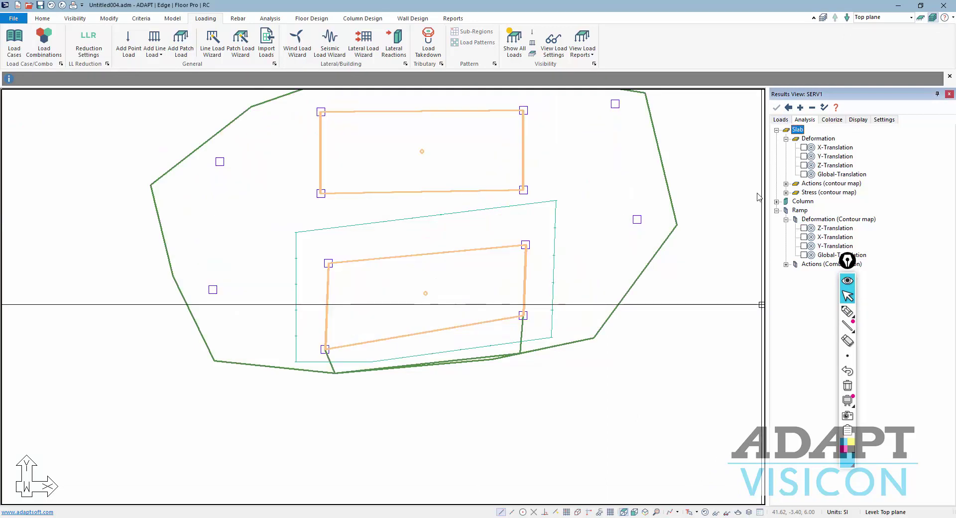
click(644, 513)
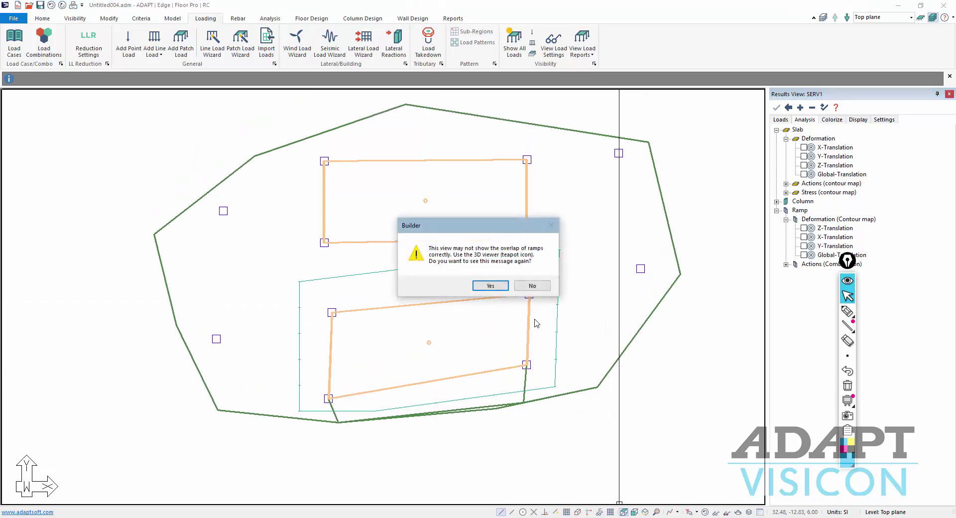
click(490, 285)
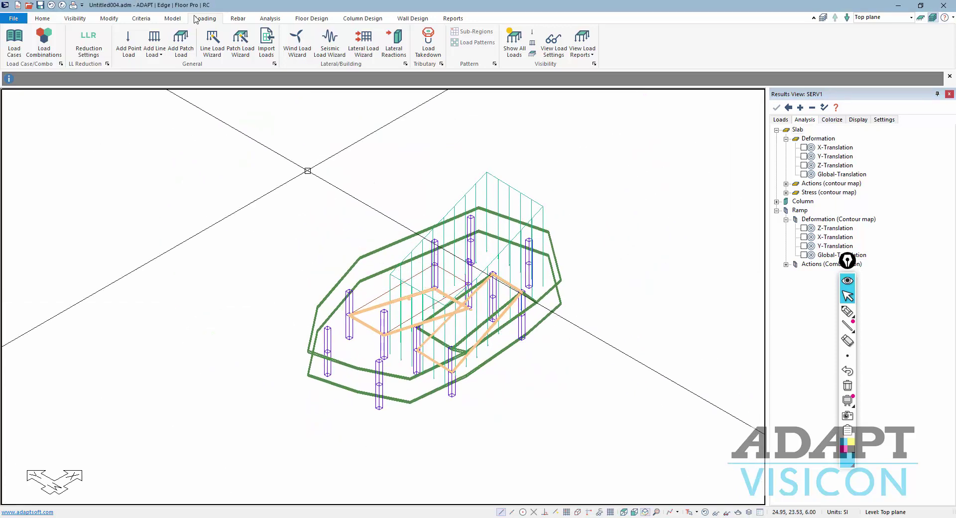
- Run the global analysis and show slab Z-translation contours (0.55 to −0.96 mm)
click(272, 19)
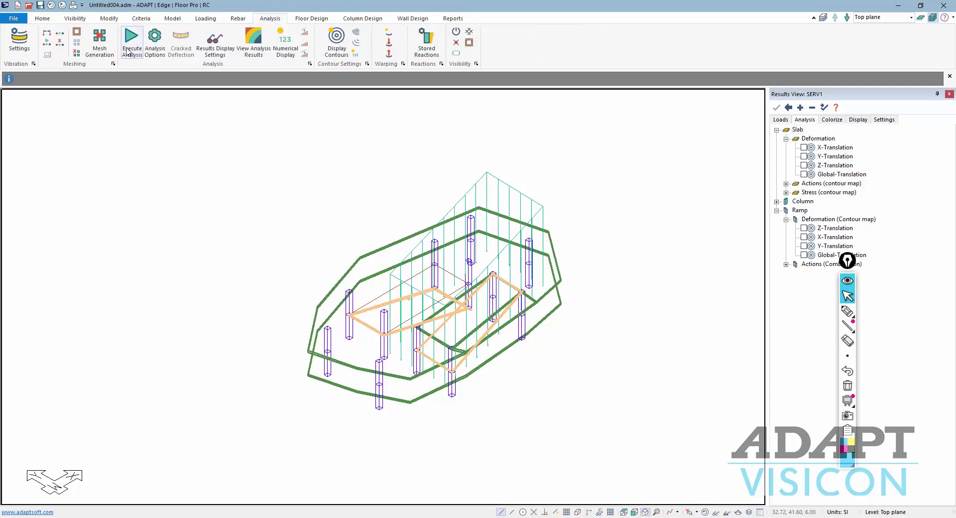
click(131, 40)
click(454, 387)
click(463, 283)
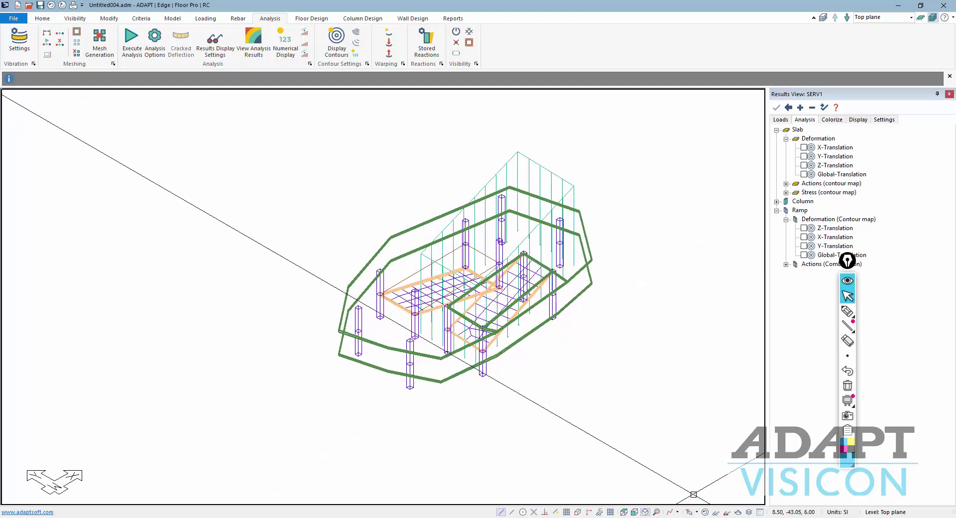
middle_drag(547, 228, 763, 228)
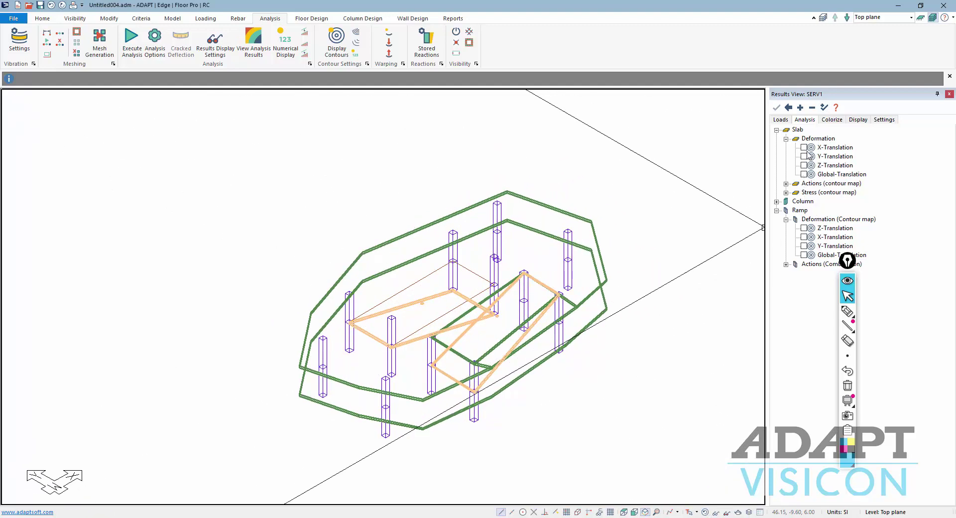
click(803, 166)
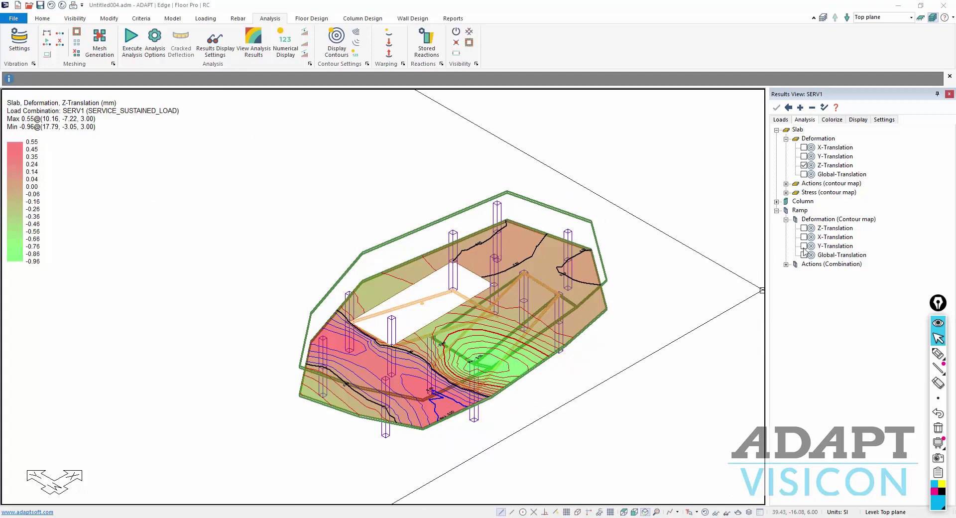
- Compare the ramp and slab Z-translation contours, then view the results in ADViewer
click(804, 228)
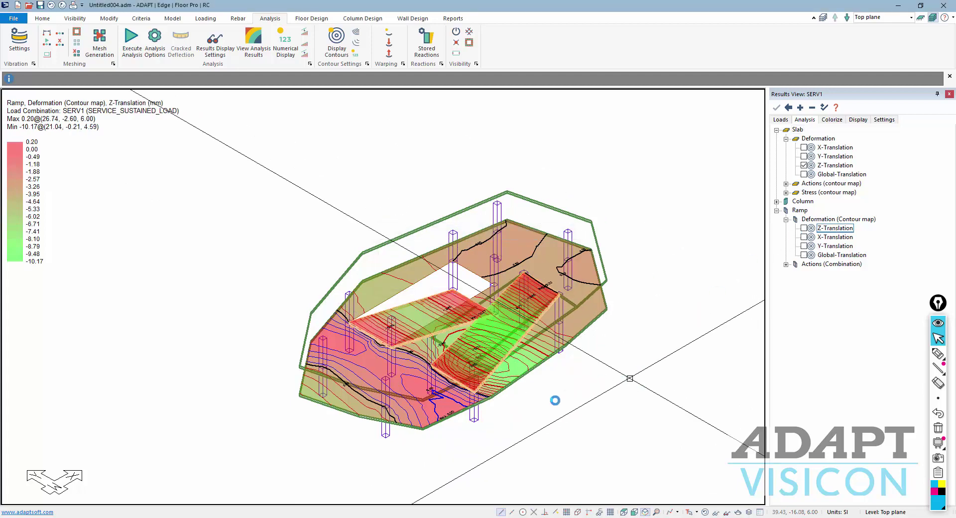
scroll(526, 317, up, 3)
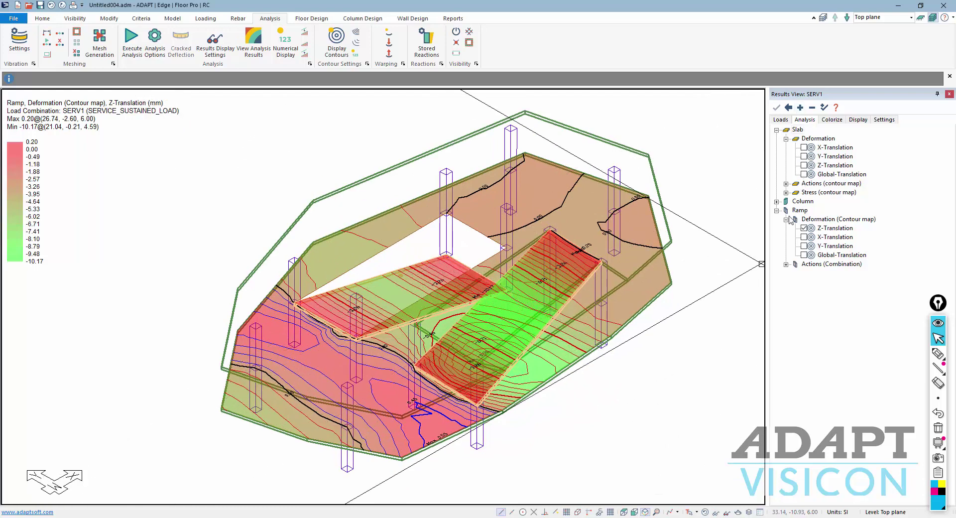
click(804, 165)
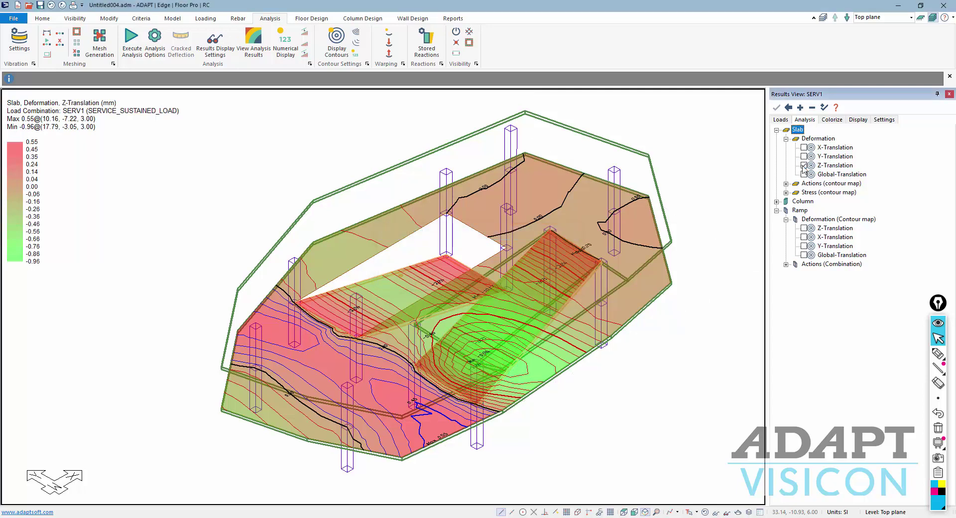
click(253, 39)
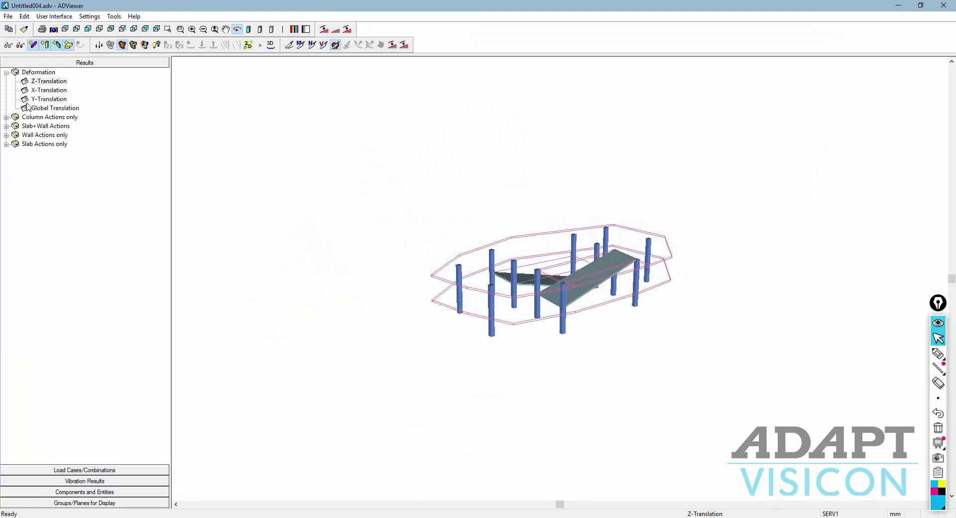
- Render the model as a 3D solid, orbit it lower, and close ADViewer
click(270, 44)
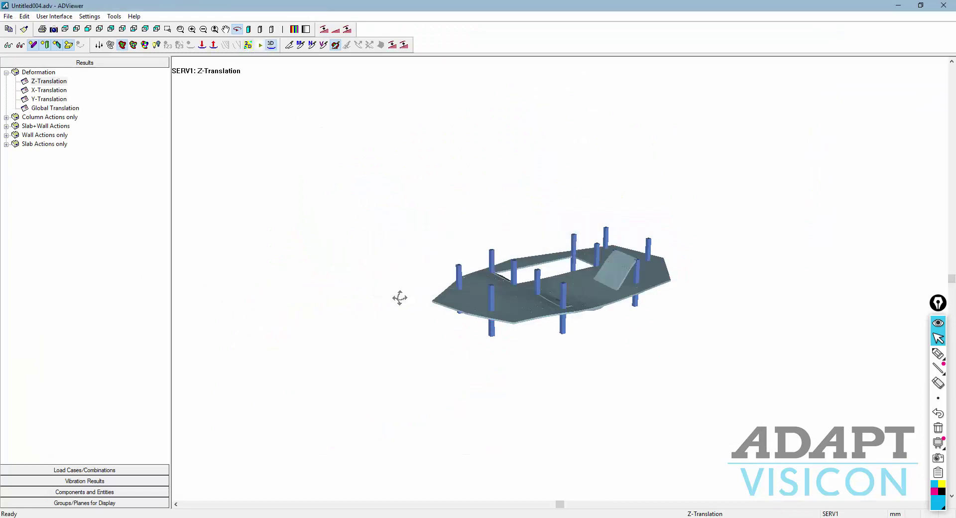
drag(400, 297, 393, 292)
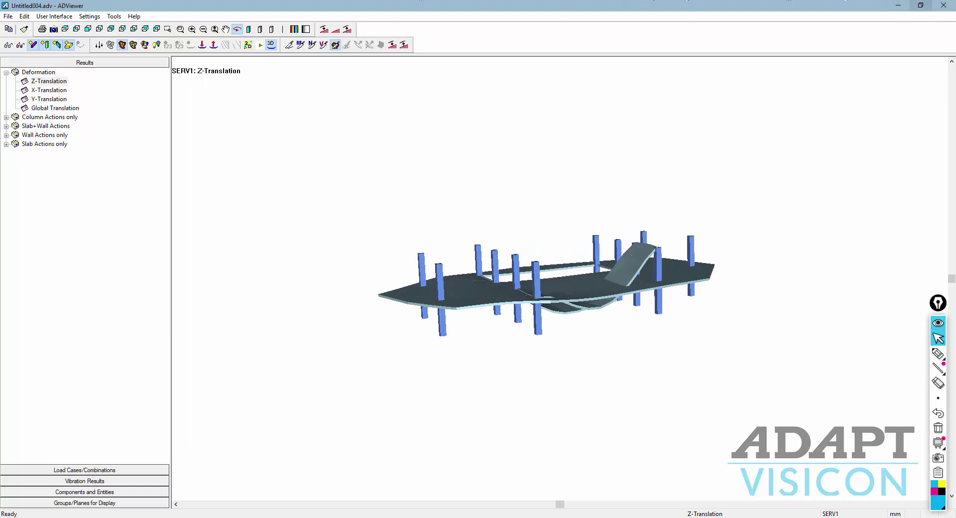
click(944, 5)
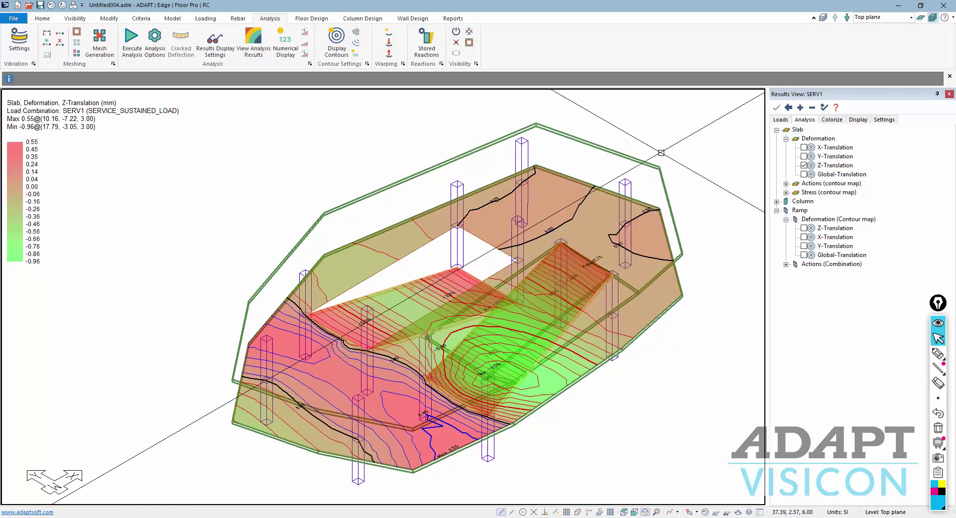
- Re-show slab Z-translation contours, then display ramp Y-translation contours (0.12 to −0.07 mm)
click(803, 165)
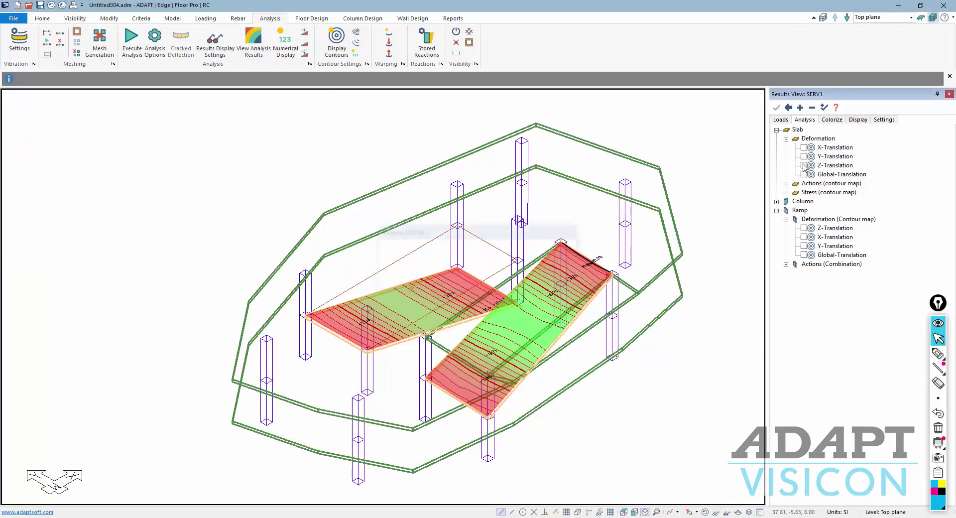
click(803, 165)
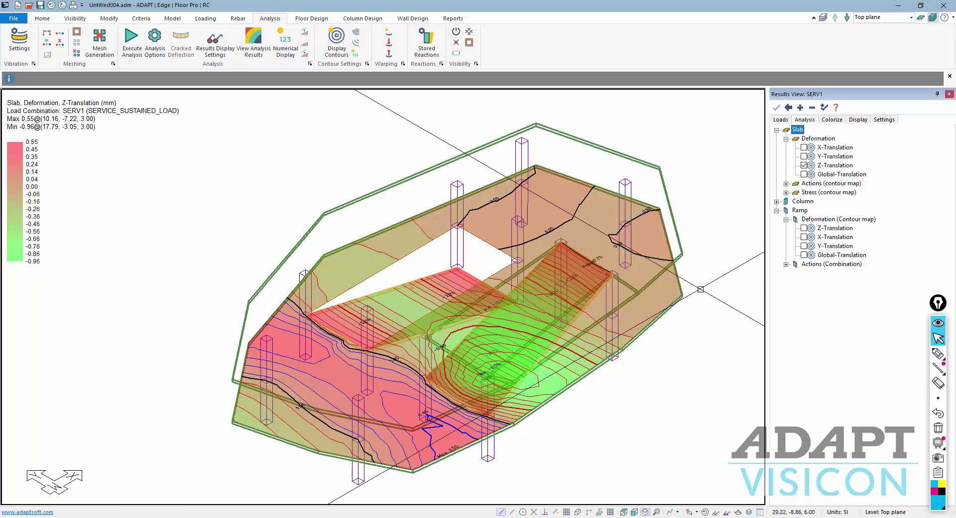
middle_drag(762, 254, 747, 281)
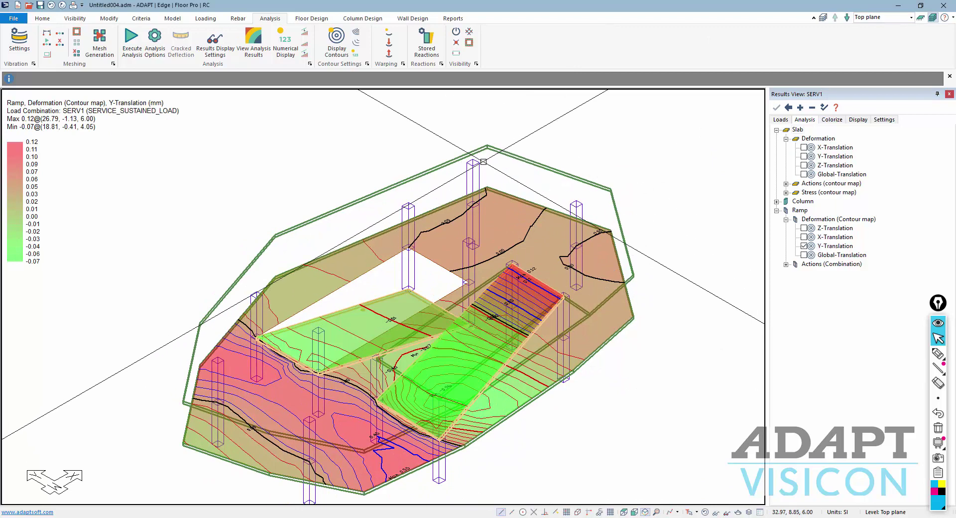
click(560, 170)
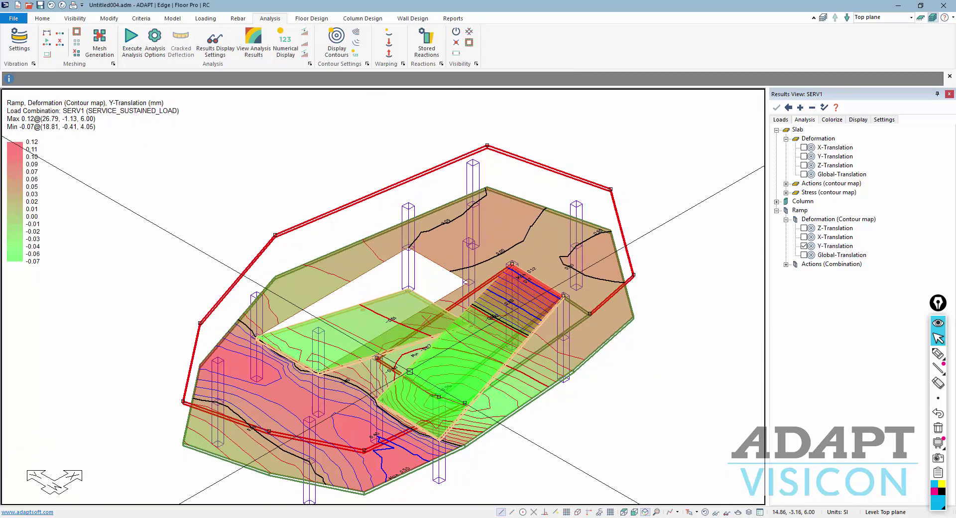
click(938, 353)
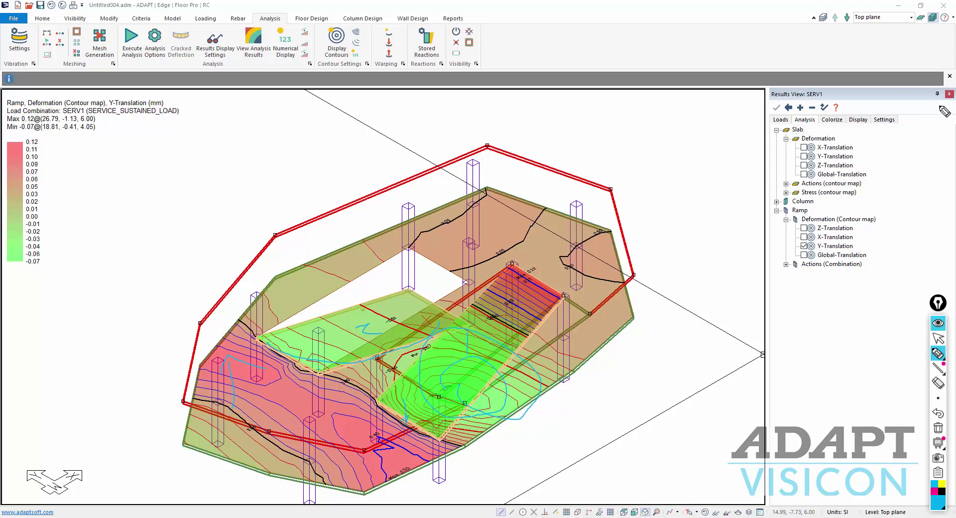
click(939, 339)
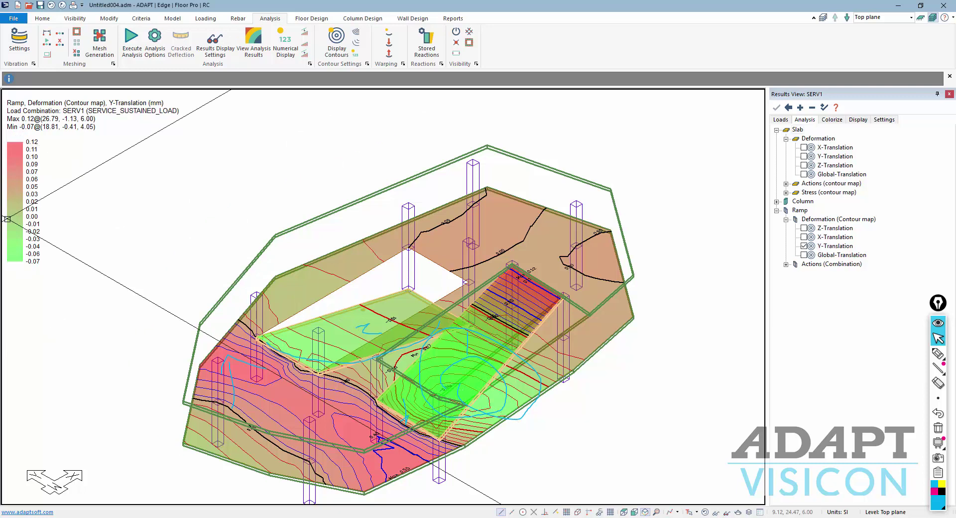
- Open the results in ADViewer and render the deformed model in 3D near edge-on
click(253, 42)
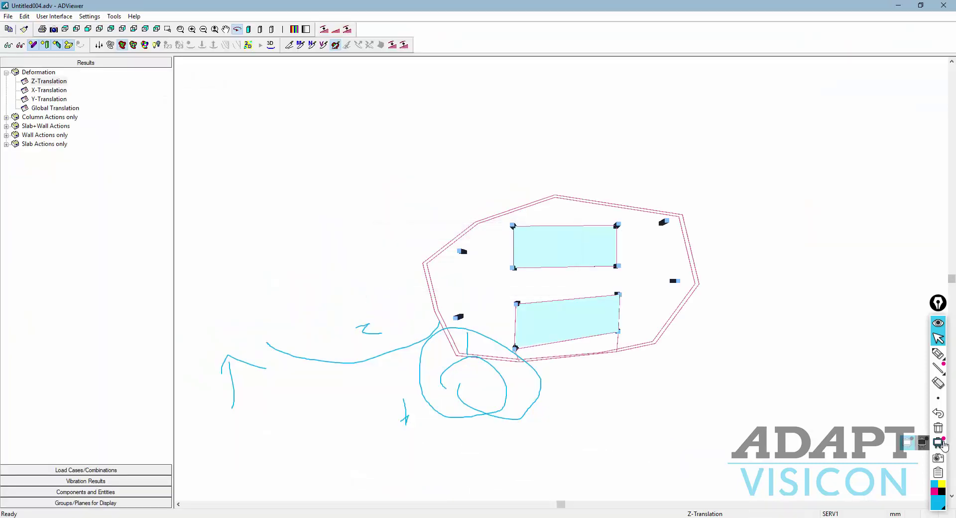
click(938, 428)
drag(595, 363, 525, 312)
click(271, 45)
mouse_move(322, 250)
mouse_down()
mouse_move(335, 241)
mouse_move(317, 241)
mouse_move(683, 205)
mouse_up()
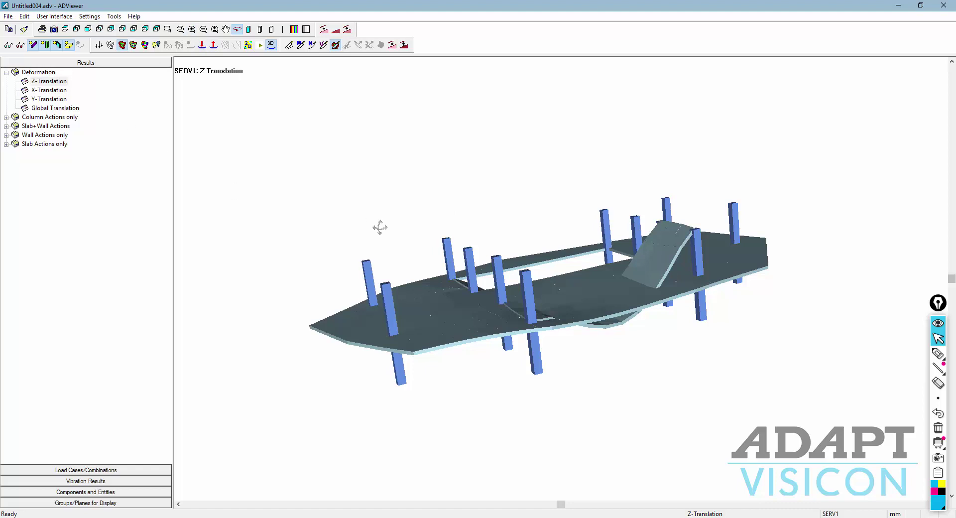
drag(380, 228, 385, 230)
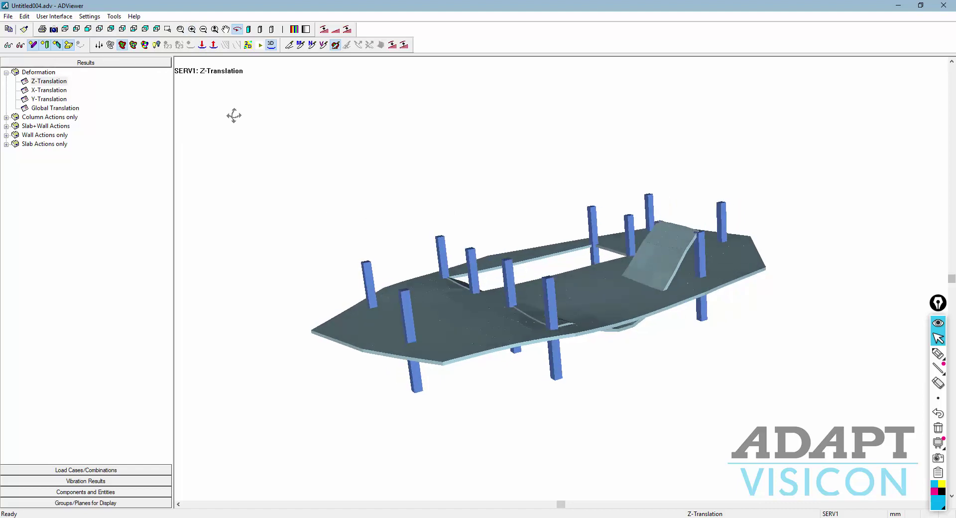
- Inspect Z-translation contours (10.17 to −0.55 mm) from several angles and close ADViewer
click(157, 45)
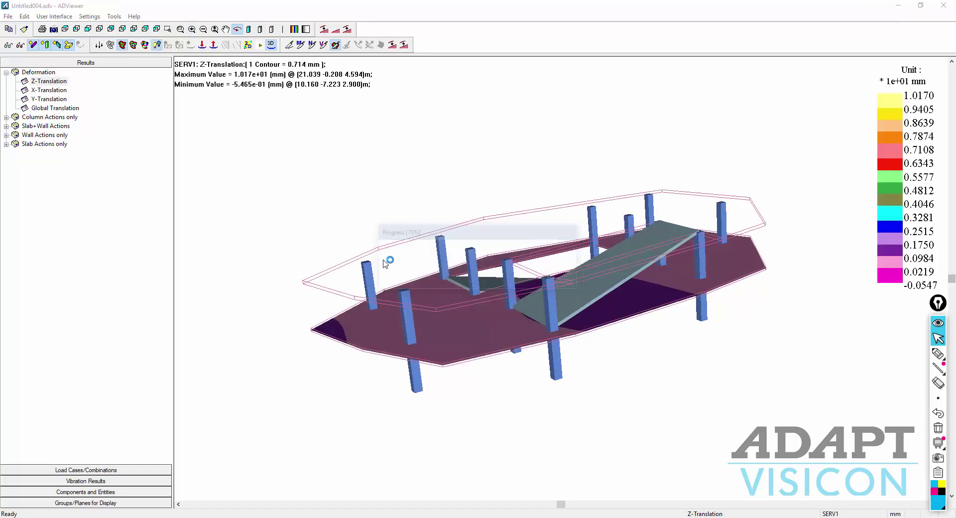
mouse_move(380, 265)
mouse_down()
mouse_move(361, 244)
mouse_move(513, 322)
mouse_up()
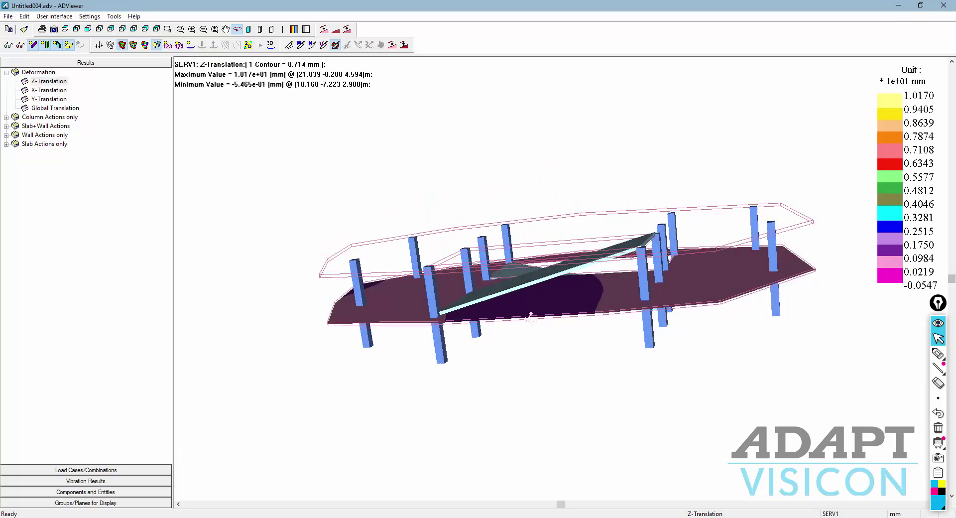
drag(472, 307, 603, 389)
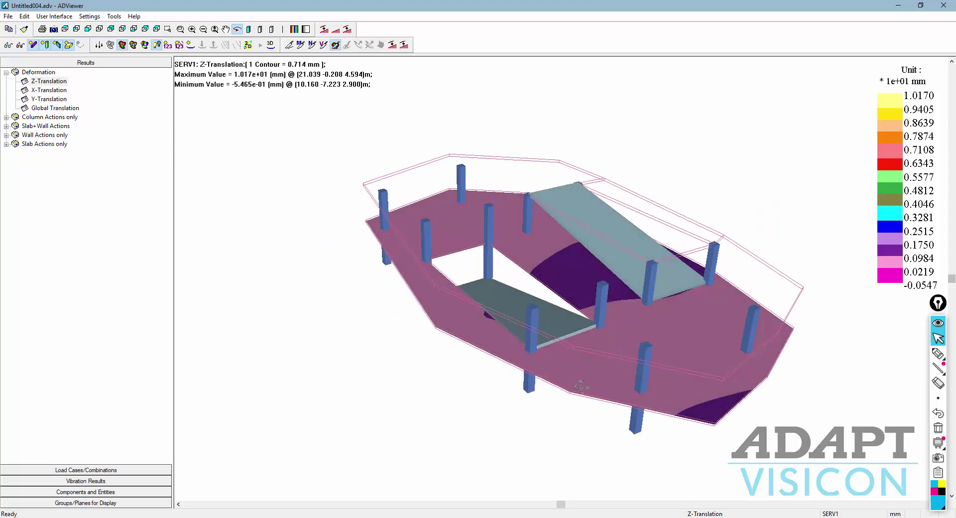
drag(588, 365, 736, 244)
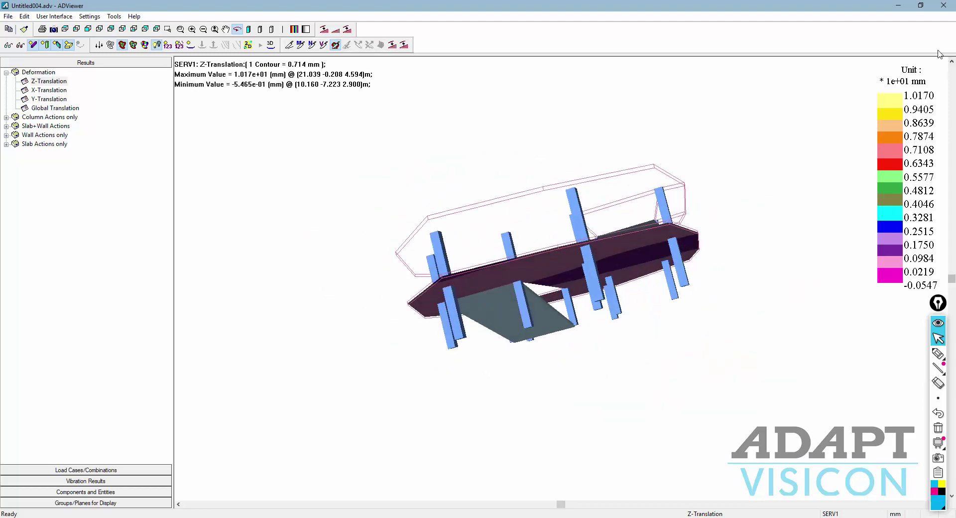
click(944, 5)
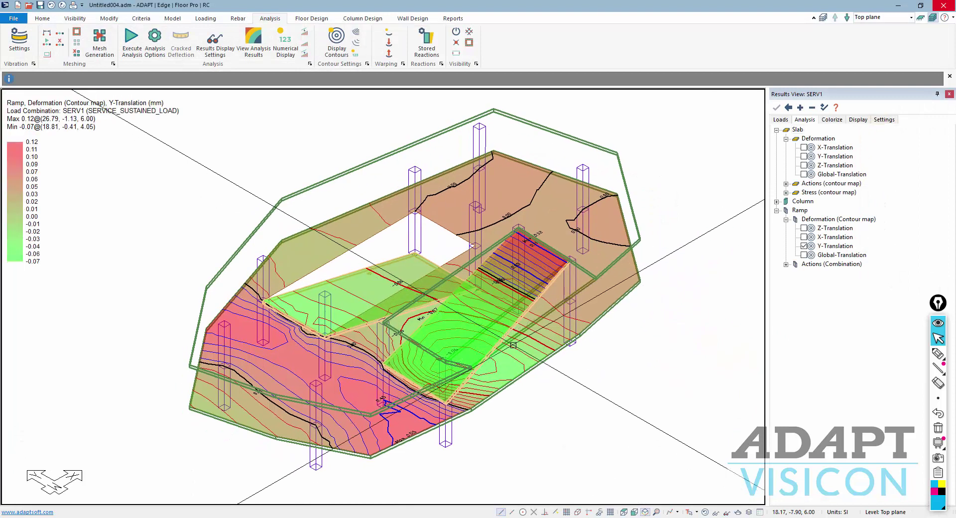
- Uncheck Ramp > Deformation > Y-Translation to leave ramp outlines only
click(804, 246)
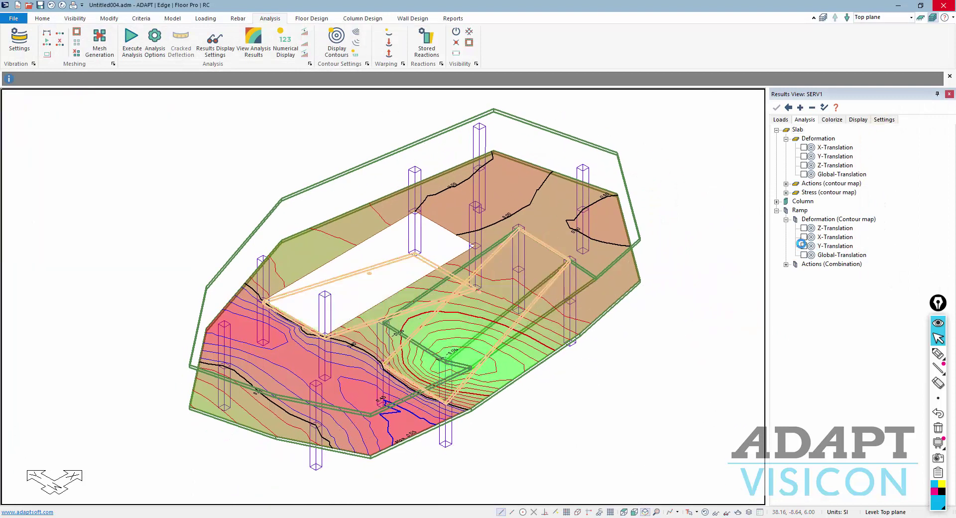